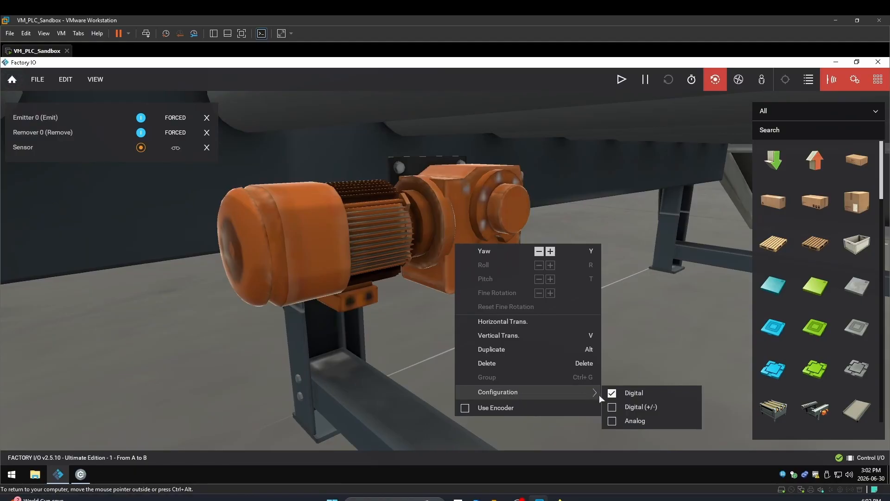
- Set the conveyor motor's configuration to Digital (+/-)
left_click(612, 408)
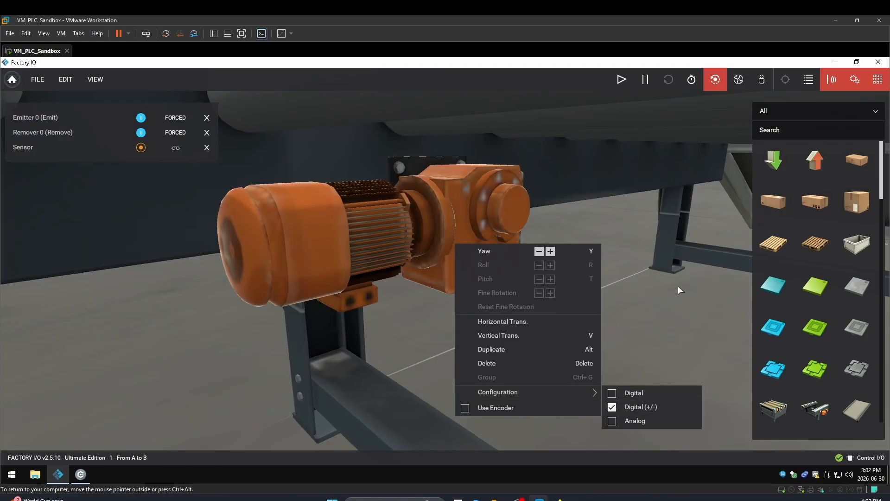
left_click(683, 274)
scroll(533, 236, "down", 4)
scroll(532, 237, "down", 6)
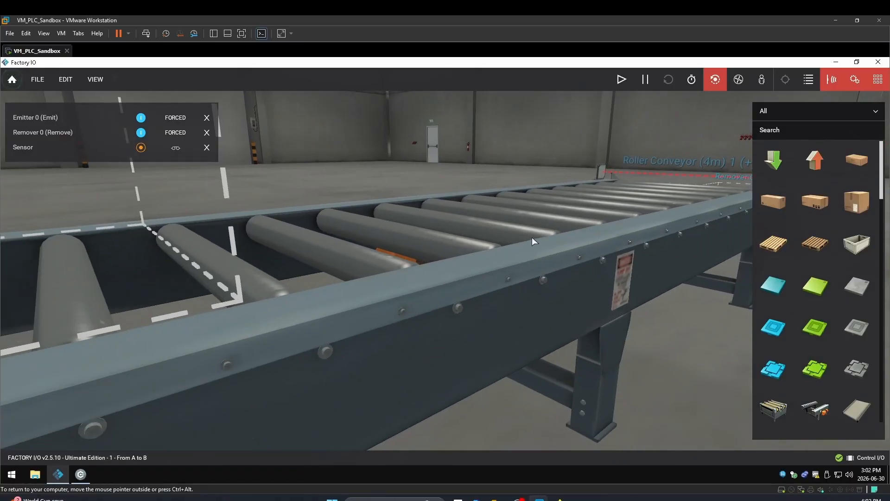
left_click(580, 232)
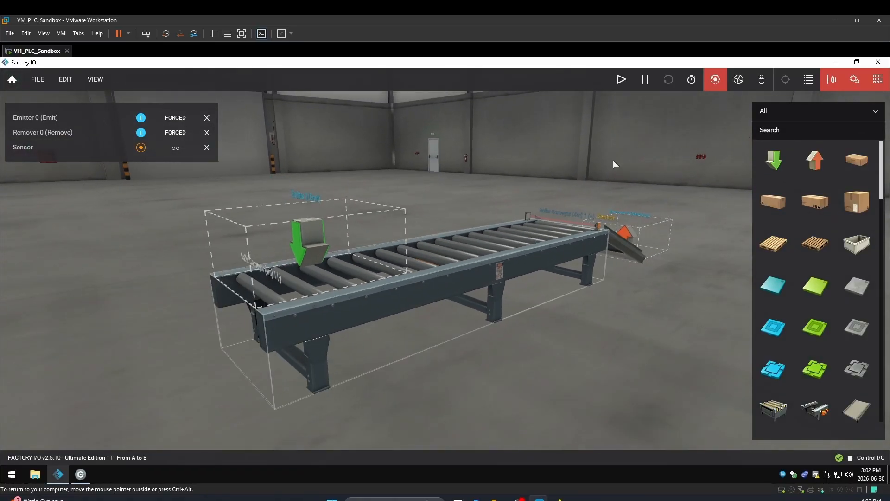
- Clear the docked tags and dock all tags again to list both conveyor directions
left_click(207, 118)
left_click(206, 118)
left_click(207, 120)
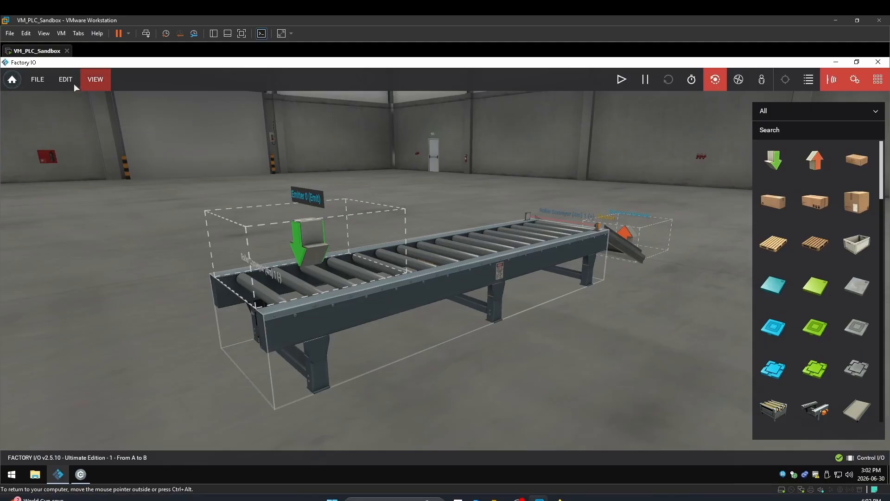
left_click(104, 81)
left_click(118, 183)
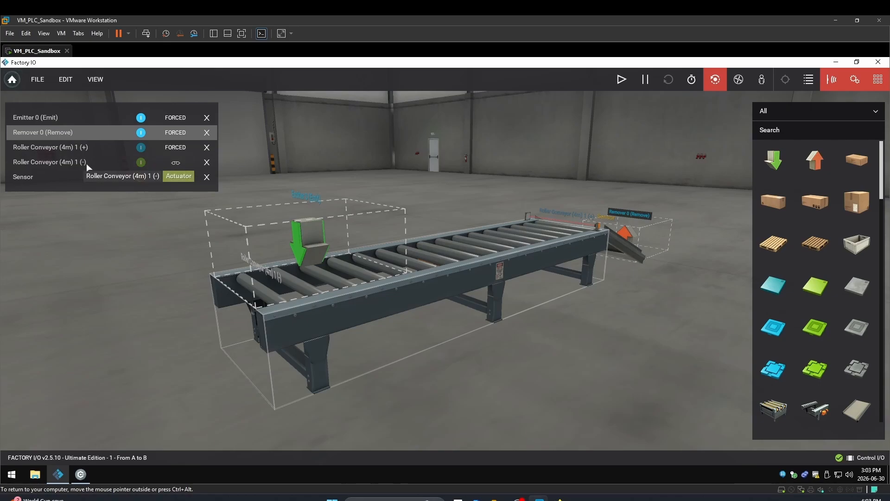
- Release the forced state of the Roller Conveyor (4m) 1 (+) tag and start the simulation
left_click(175, 148)
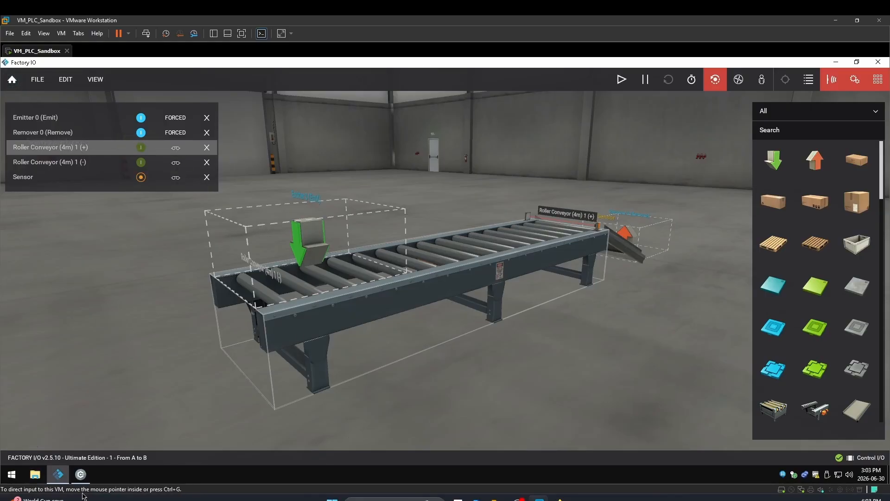
left_click(81, 474)
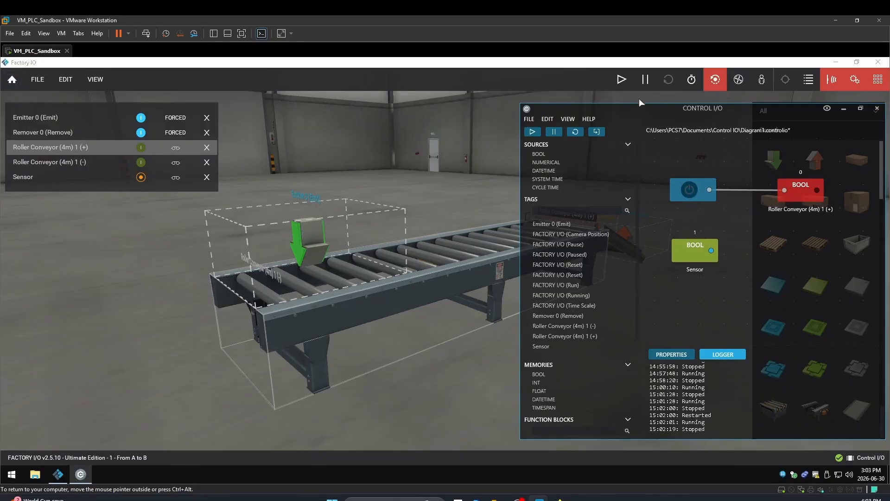
left_click(624, 80)
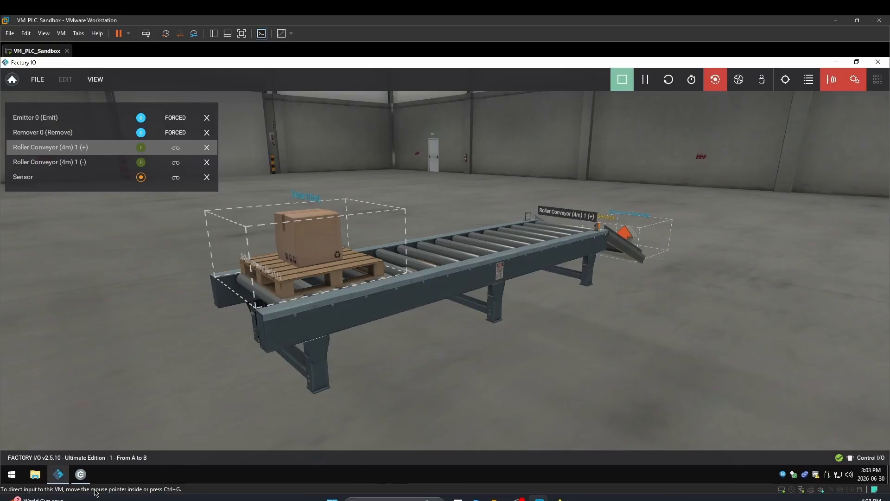
- Toggle the switch driving Roller Conveyor (4m) 1 (+) on and off in Control I/O
left_click(84, 474)
left_click(689, 191)
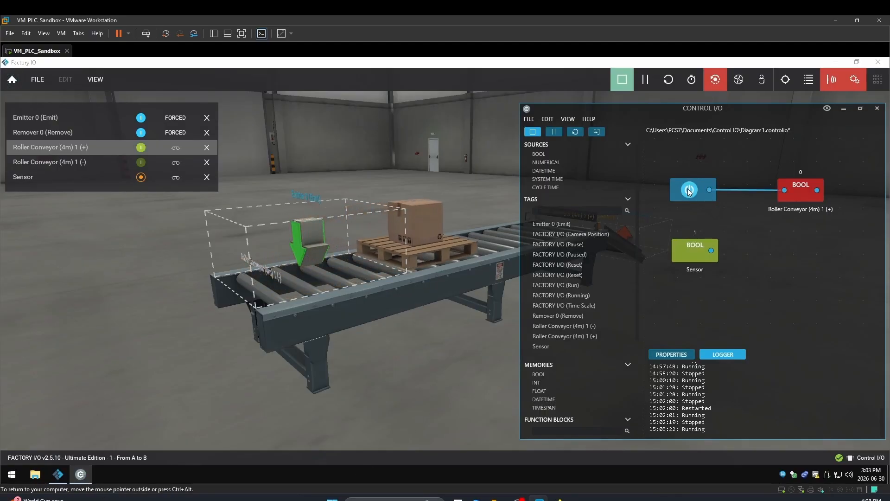
left_click(689, 191)
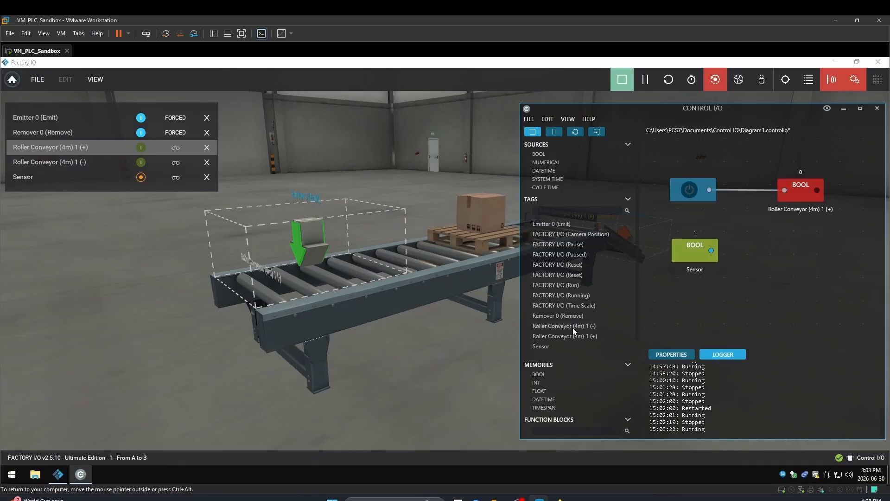
- Add the Roller Conveyor (4m) 1 (-) tag to the diagram and wire a new BOOL switch to it
left_click_drag(564, 329, 833, 250)
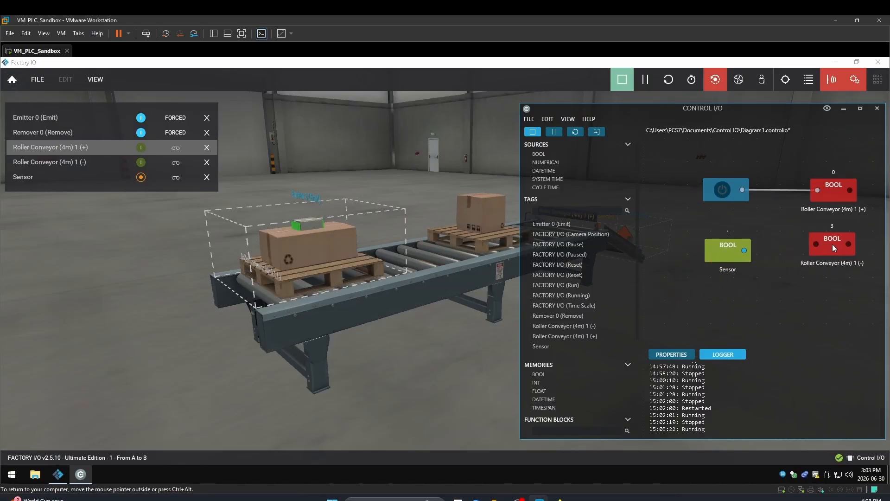
left_click_drag(732, 256, 732, 315)
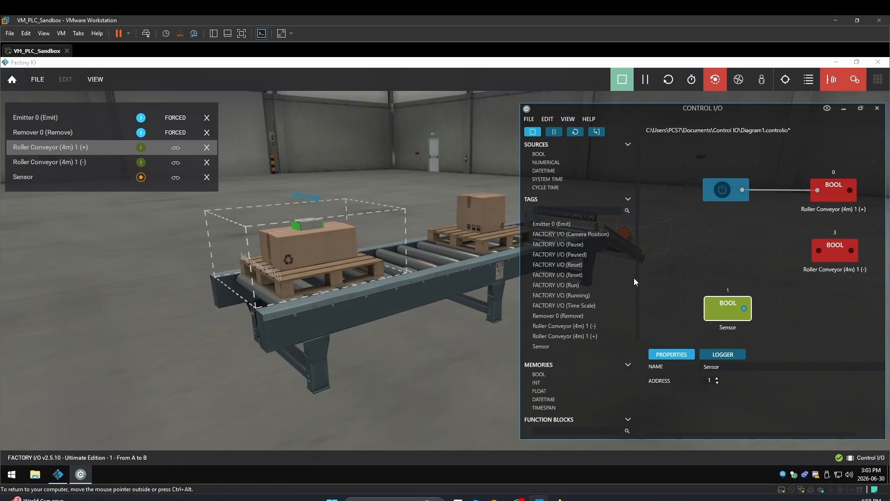
left_click(715, 192)
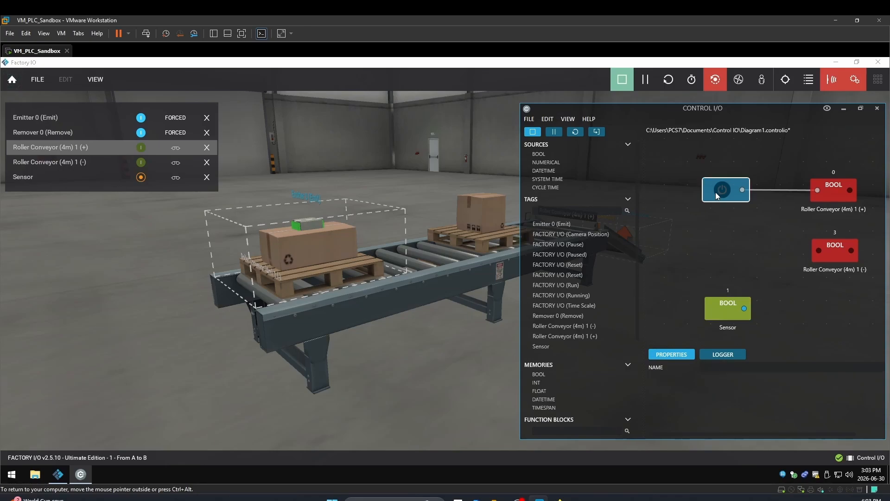
left_click(539, 155)
left_click_drag(700, 218, 818, 251)
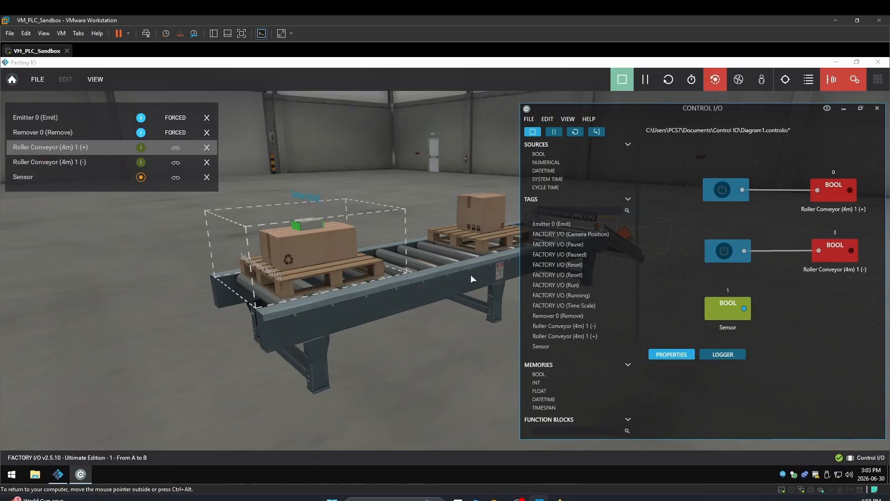
- Test the conveyor by toggling the forward (+) and reverse (-) switches on and off
mouse_move(488, 269)
right_mouse_down()
mouse_move(515, 260)
mouse_move(486, 271)
right_mouse_up()
right_click_drag(556, 236, 491, 250)
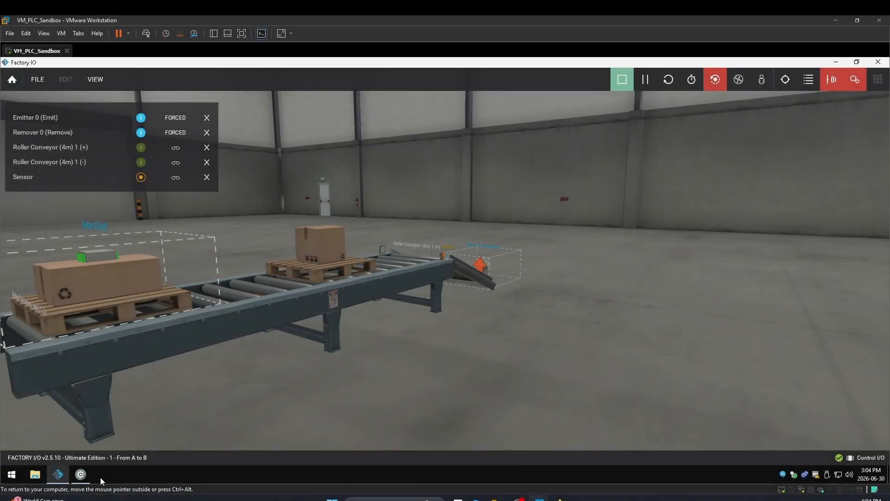
left_click(81, 474)
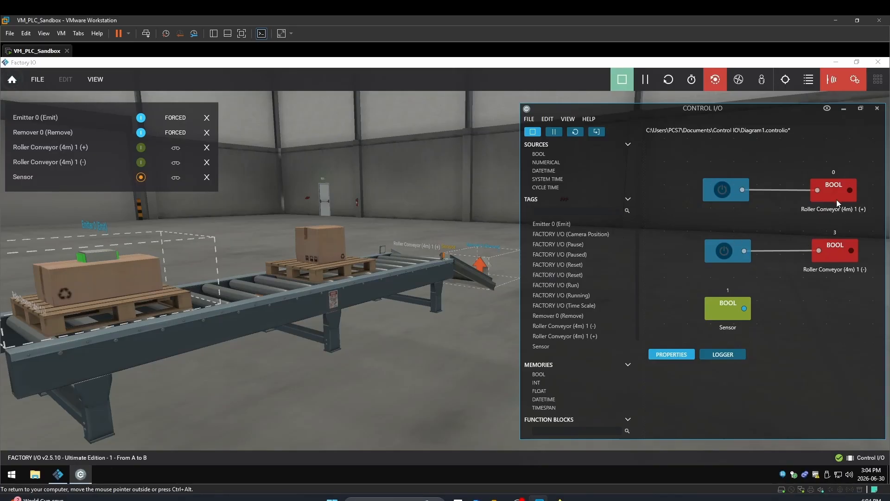
left_click(725, 250)
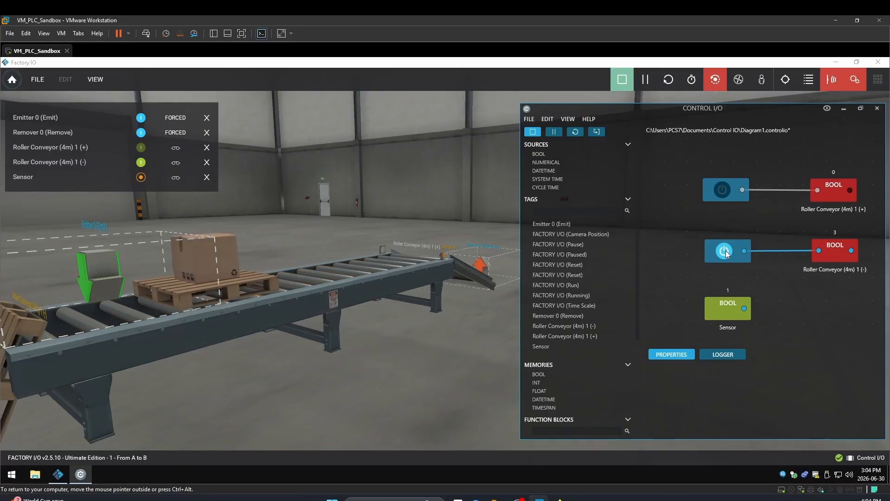
left_click(728, 251)
left_click(726, 188)
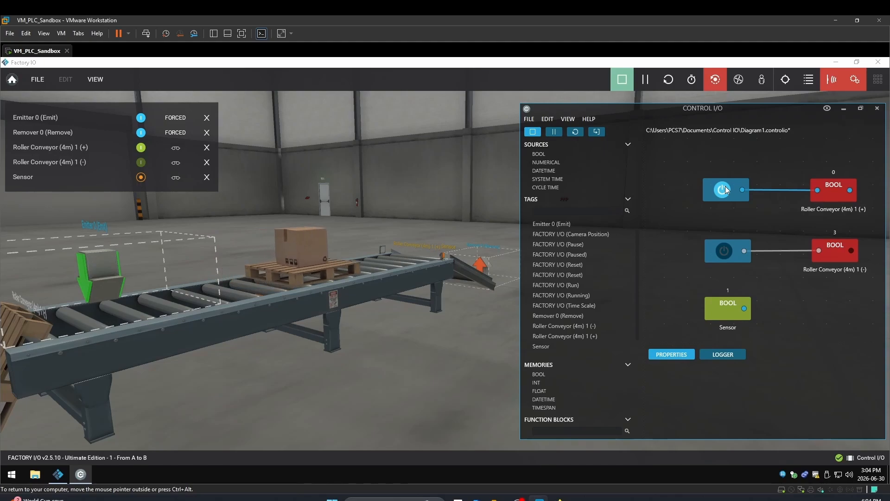
left_click(724, 189)
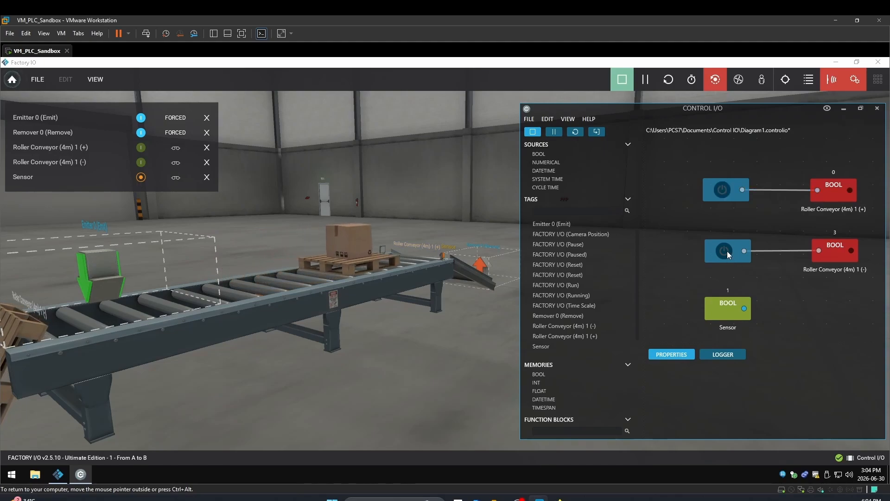
left_click(727, 251)
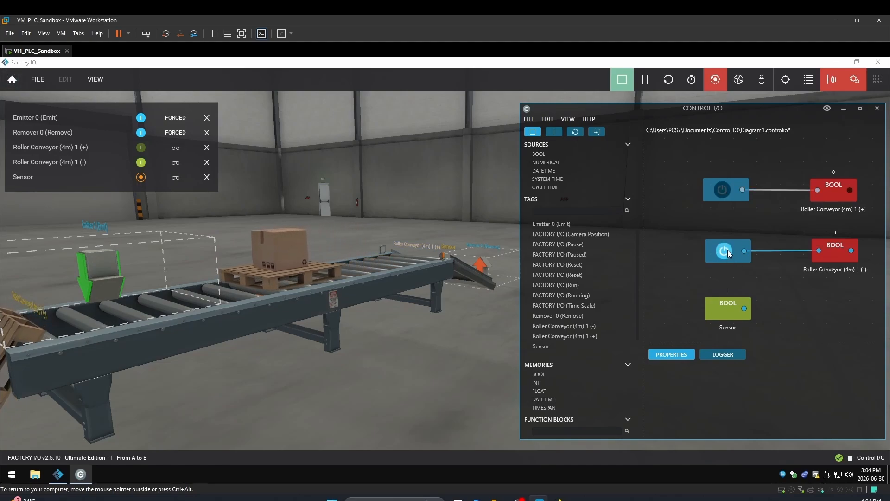
left_click(727, 250)
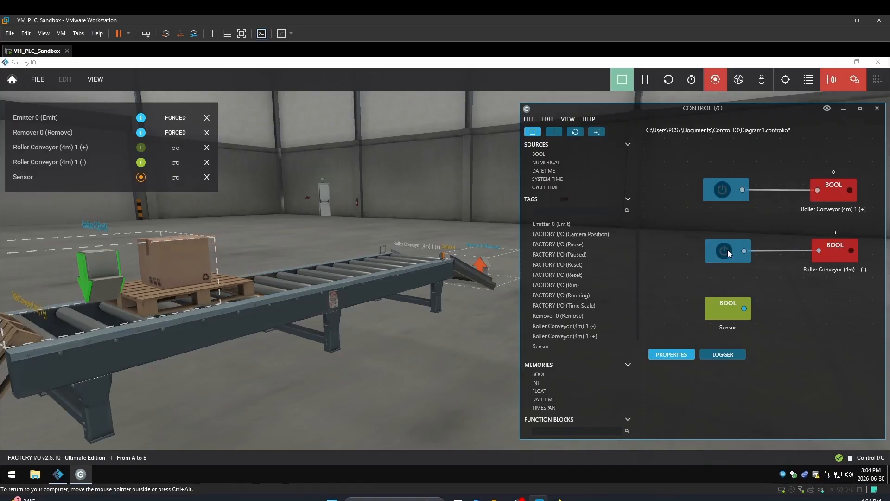
left_click(722, 189)
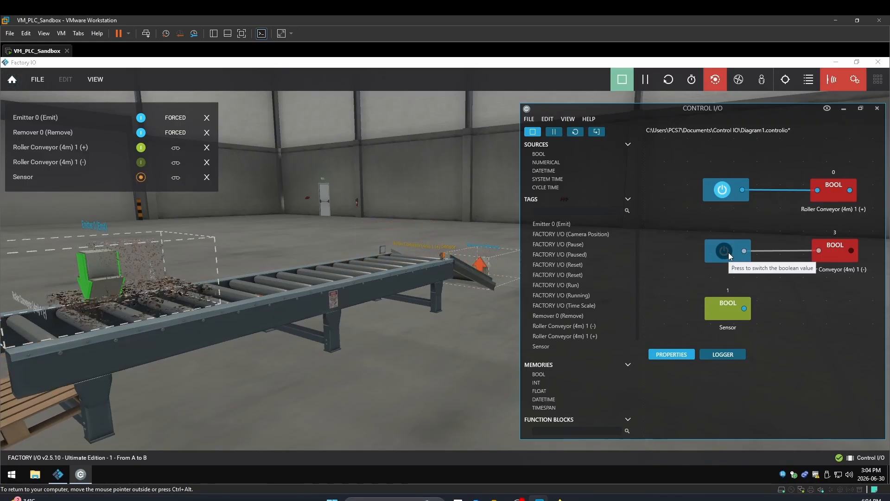
left_click(727, 253)
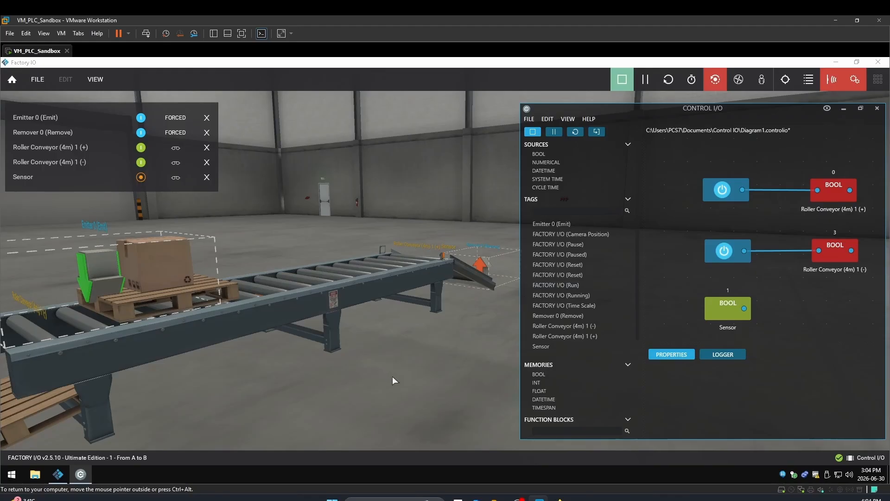
- Reset the simulation scene
left_click(664, 84)
double_click(263, 313)
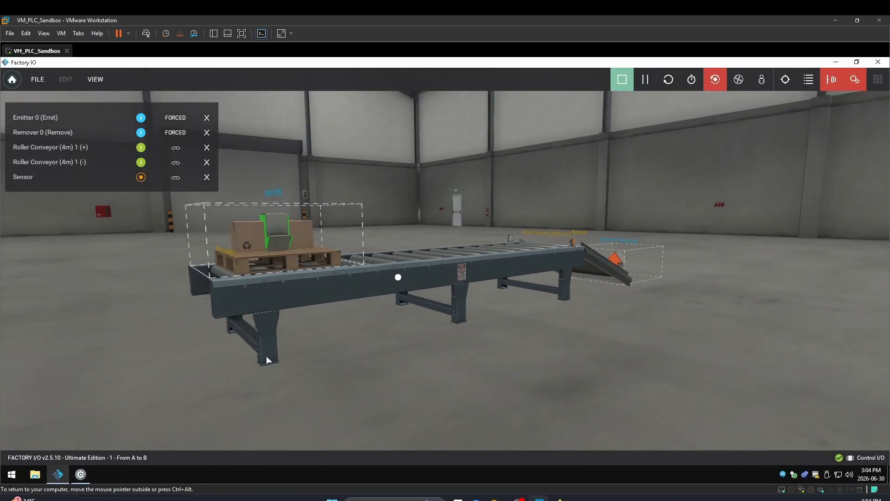
right_click_drag(266, 356, 386, 409)
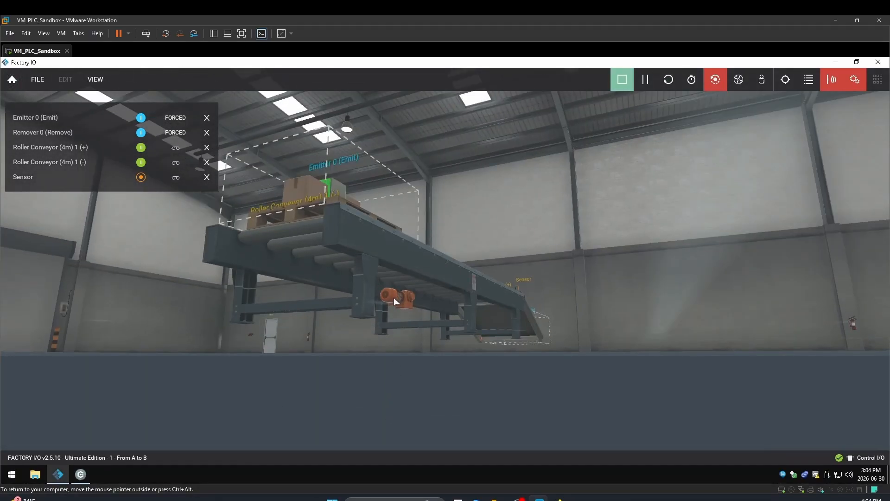
scroll(394, 296, "up", 10)
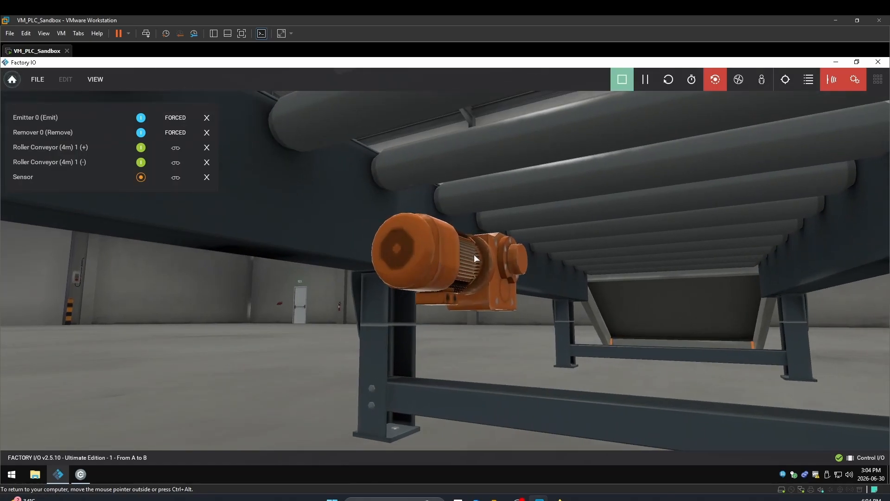
- Stop the simulation and switch the conveyor motor's configuration to Analog
left_click(622, 80)
right_click(492, 250)
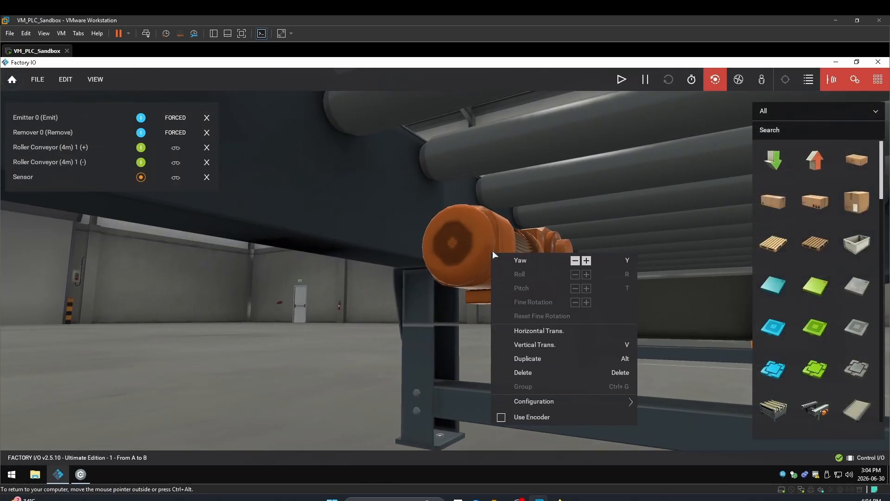
mouse_move(510, 399)
left_click(605, 427)
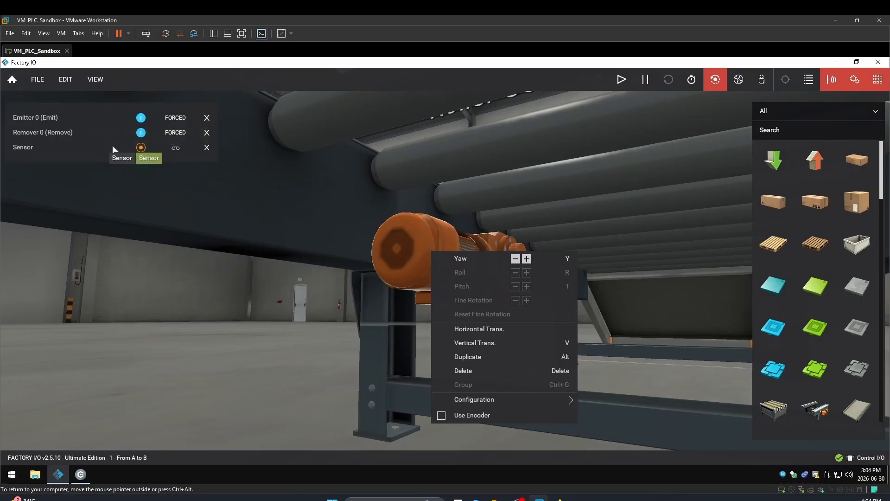
- Dock all sensor and actuator tags and switch back to Control I/O
left_click(96, 80)
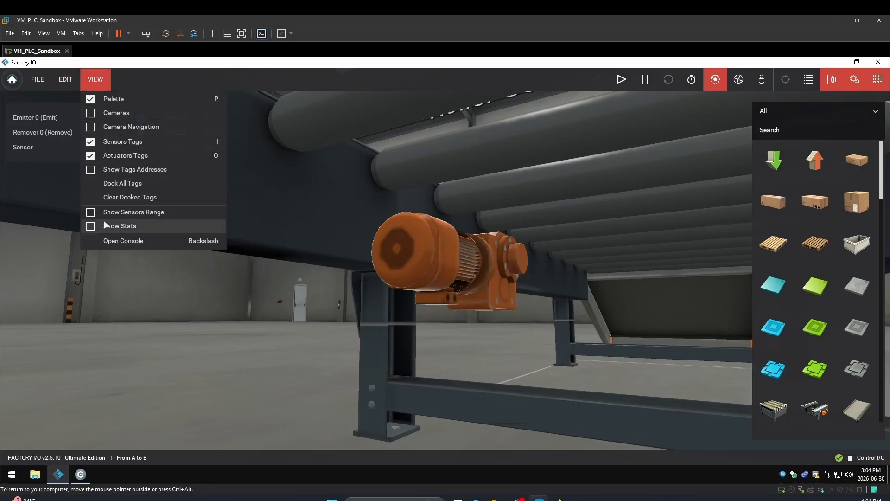
left_click(116, 183)
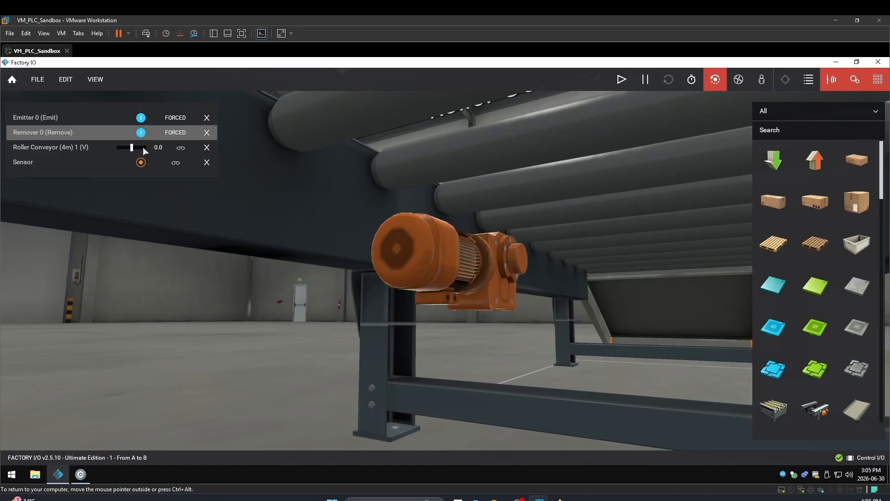
double_click(483, 240)
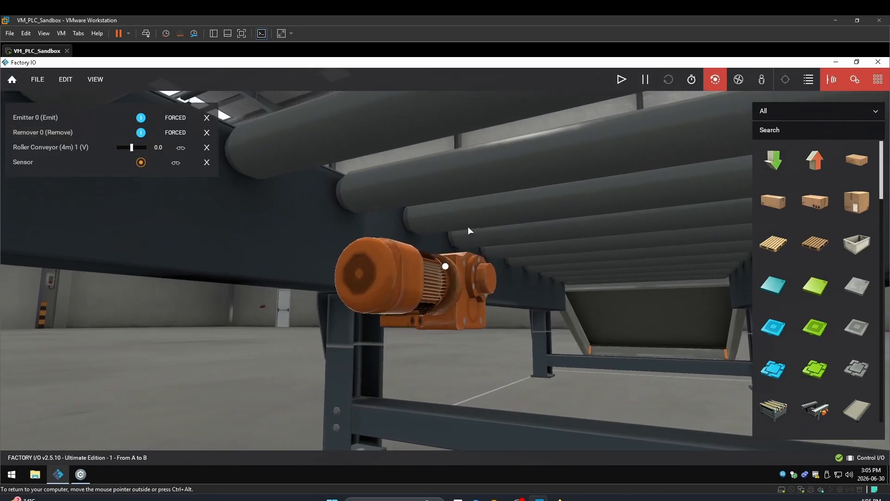
right_click_drag(468, 227, 413, 157)
scroll(413, 157, "down", 3)
scroll(397, 160, "down", 5)
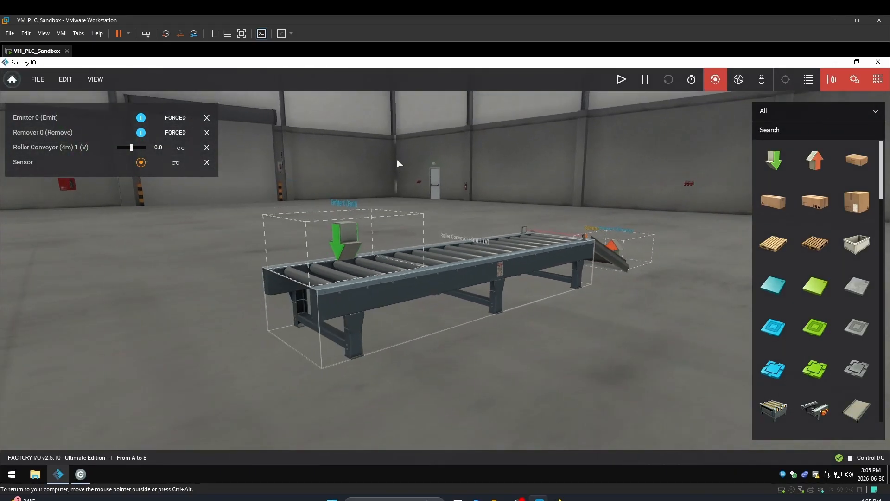
scroll(556, 257, "up", 5)
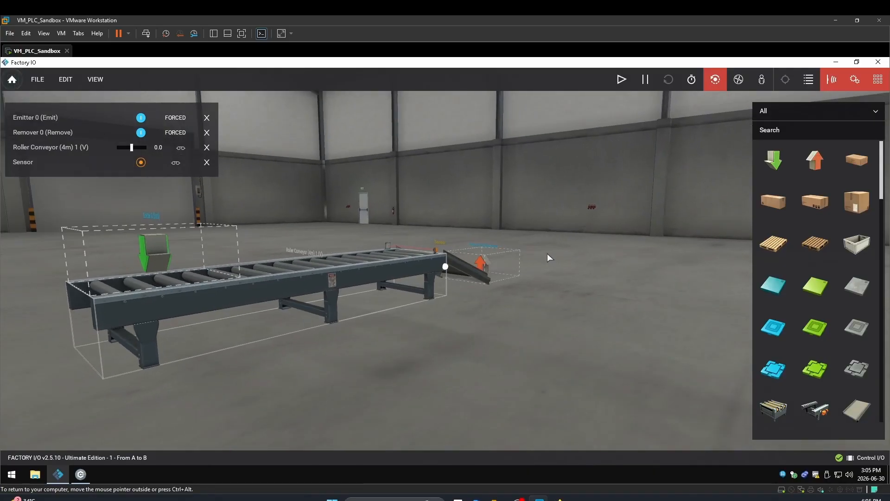
scroll(544, 254, "down", 2)
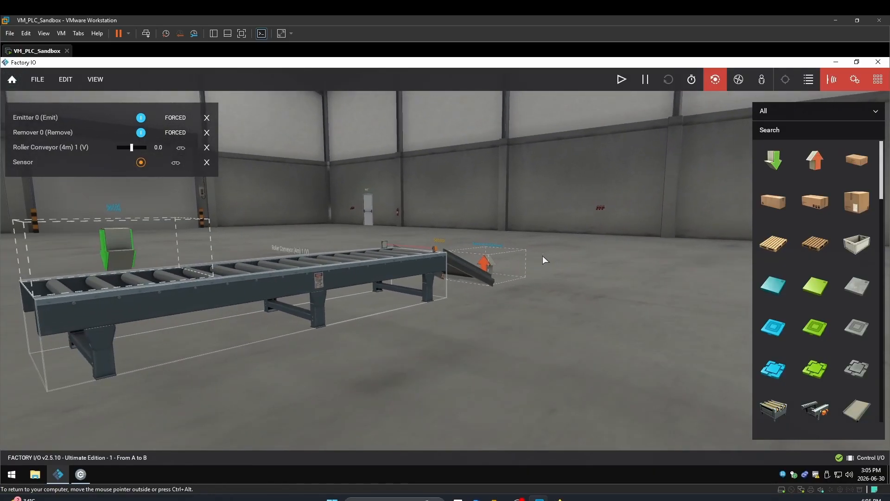
left_click(80, 474)
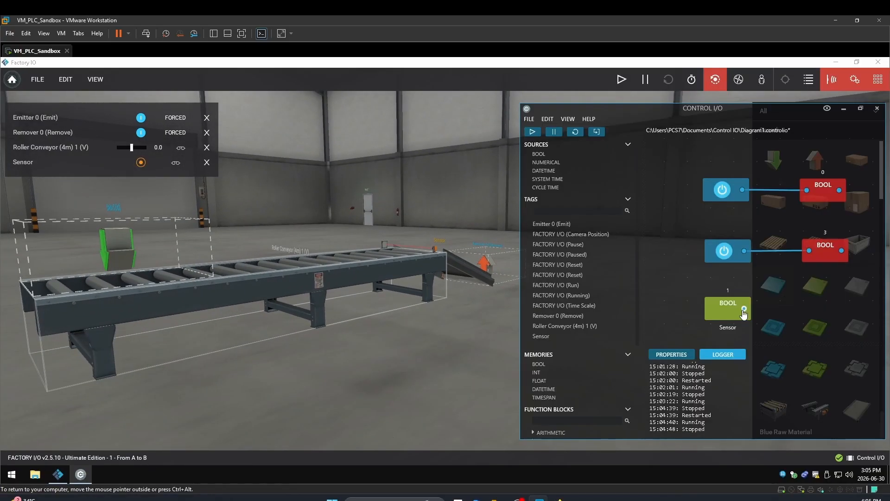
- Delete both switch sources and their two BOOL conveyor tags from the diagram, leaving only the Sensor tag
left_click(726, 190)
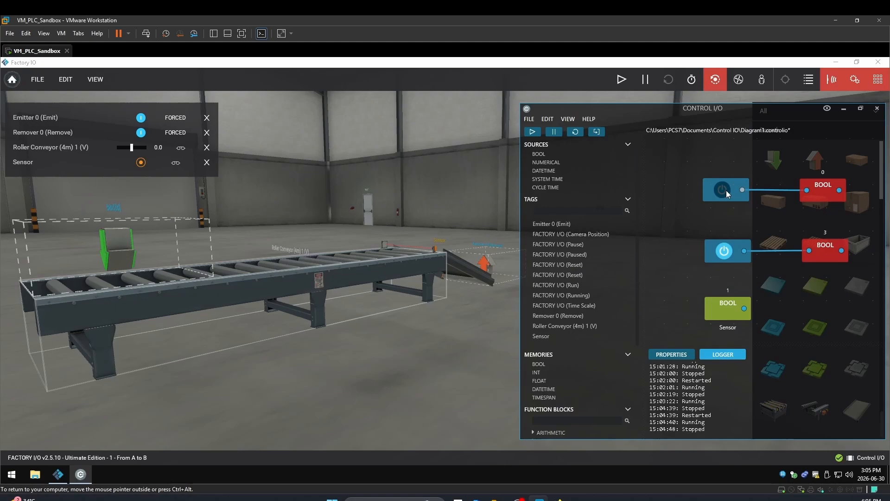
left_click(818, 191)
left_click(719, 191)
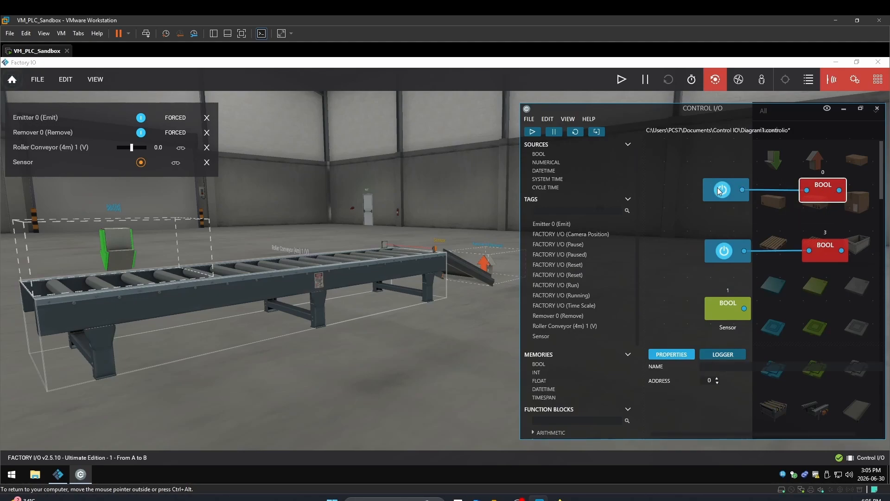
key("Delete")
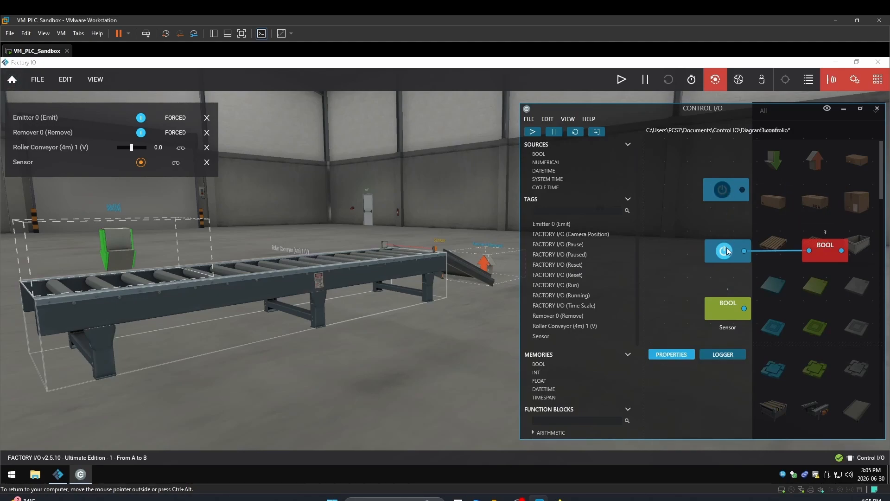
left_click(833, 251)
key("Delete")
left_click(737, 250)
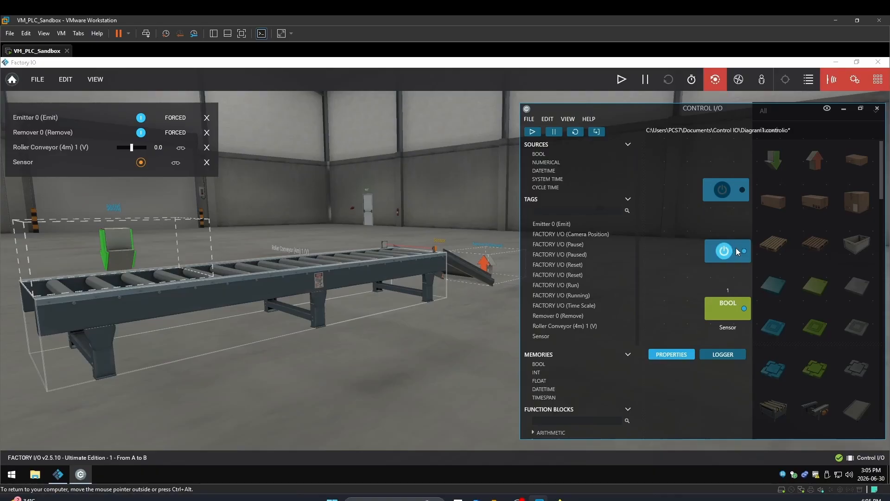
key("Delete")
left_click(736, 194)
key("Delete")
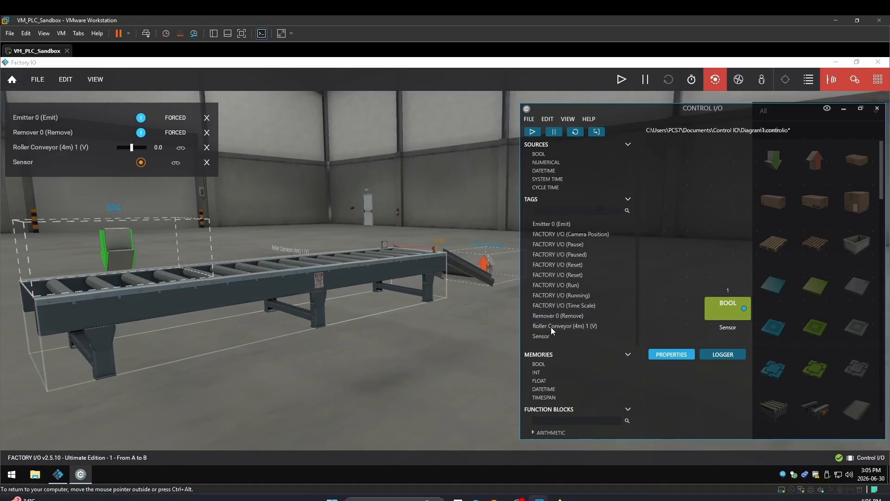
- Add the Roller Conveyor (4m) 1 (V) FLOAT tag and a numerical slider source, and wire the slider to the tag
left_click_drag(552, 330, 792, 211)
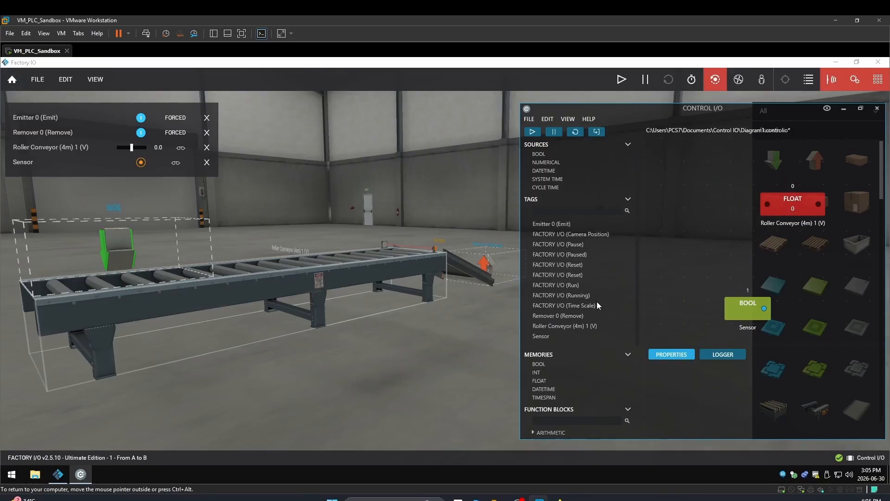
double_click(546, 165)
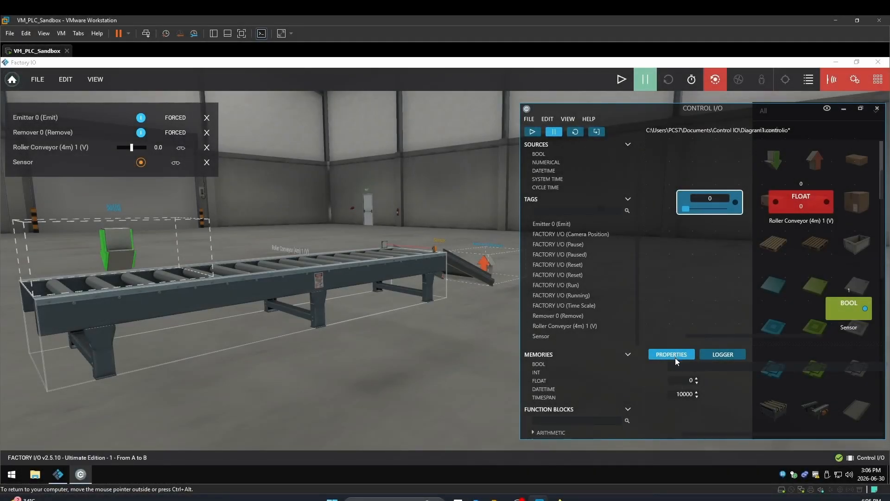
left_click(700, 184)
left_click(701, 211)
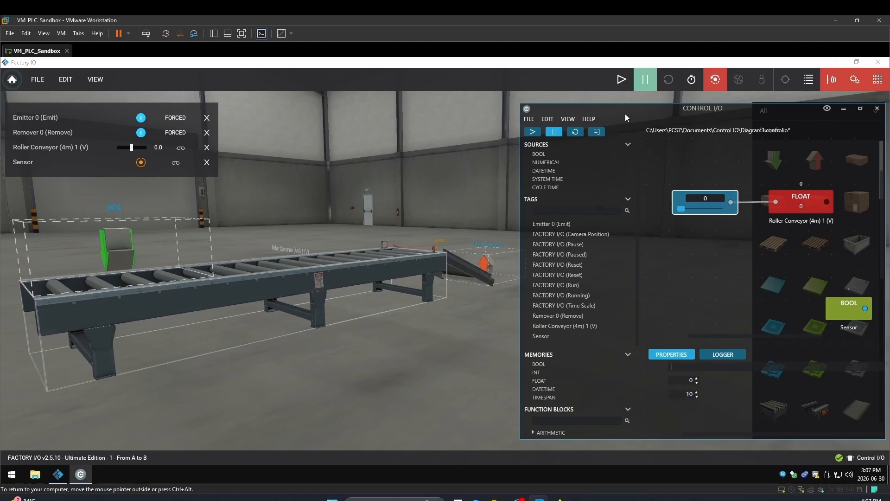
- Set the numerical slider's range to run from -10 to 10
left_click_drag(634, 110, 591, 110)
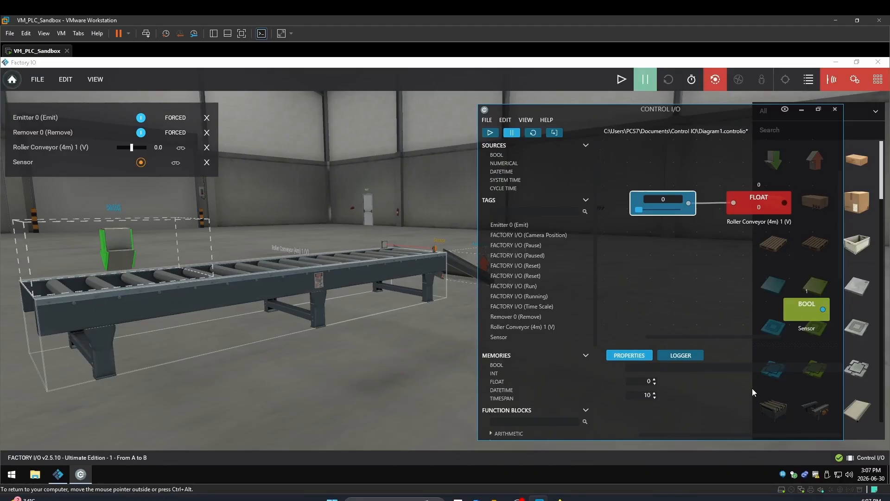
left_click(654, 383)
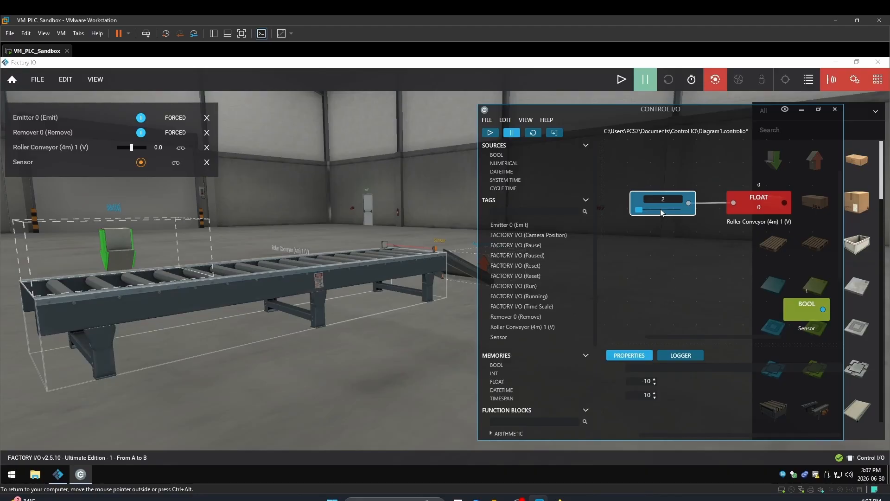
- Set the slider to 10 and start the simulation
mouse_move(662, 212)
left_mouse_down()
mouse_move(637, 213)
mouse_move(685, 212)
mouse_move(661, 212)
left_mouse_up()
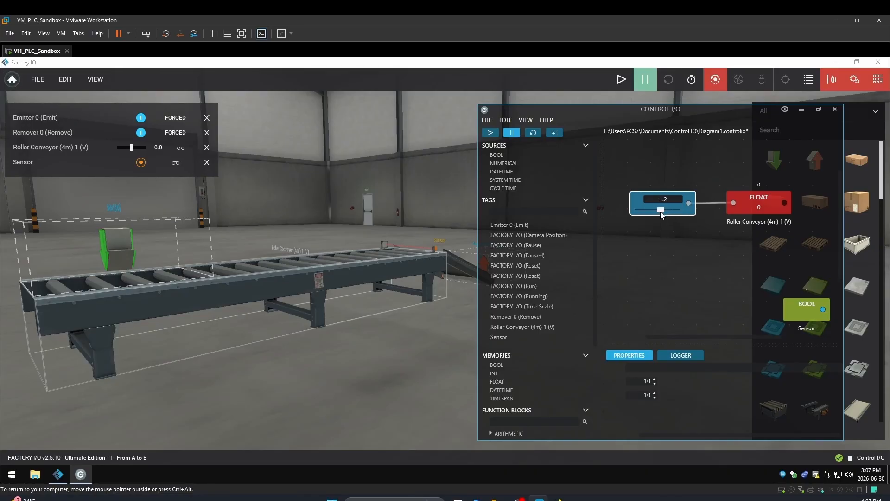
left_click_drag(659, 212, 677, 210)
left_click(621, 79)
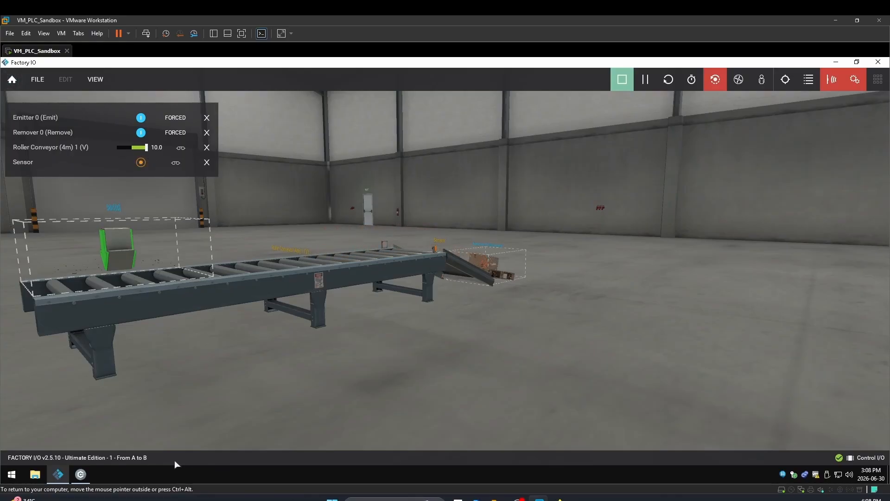
- Bring Control I/O forward and lower the slider to about 0.2
left_click(81, 473)
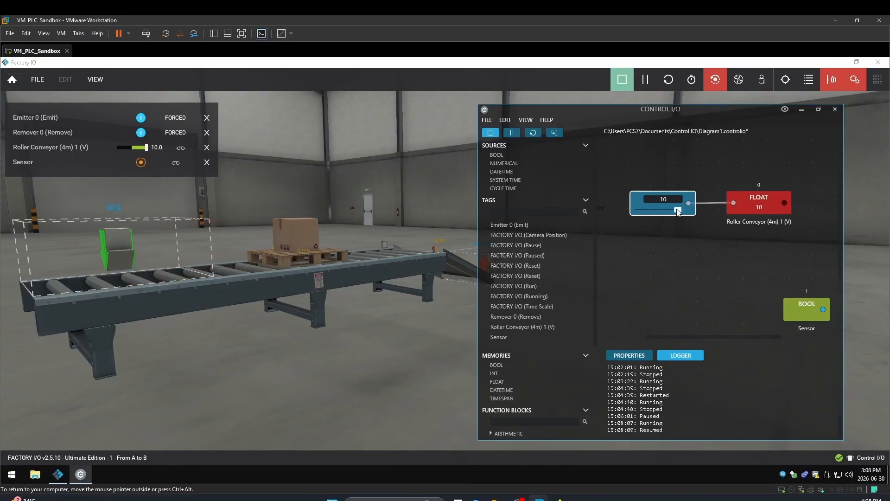
left_click_drag(678, 210, 659, 213)
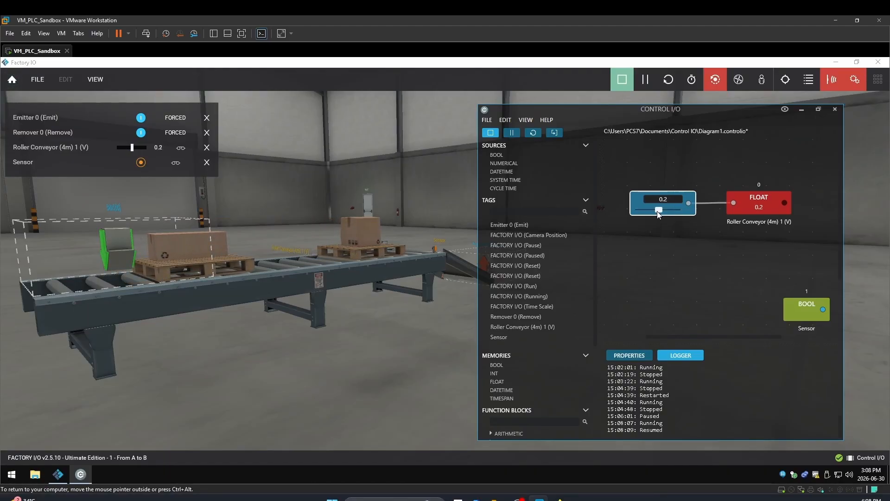
left_click_drag(659, 213, 658, 214)
- Force the Roller Conveyor (4m) 1 (V) value from 10 through 5 and -10, then back to 0
left_click(132, 149)
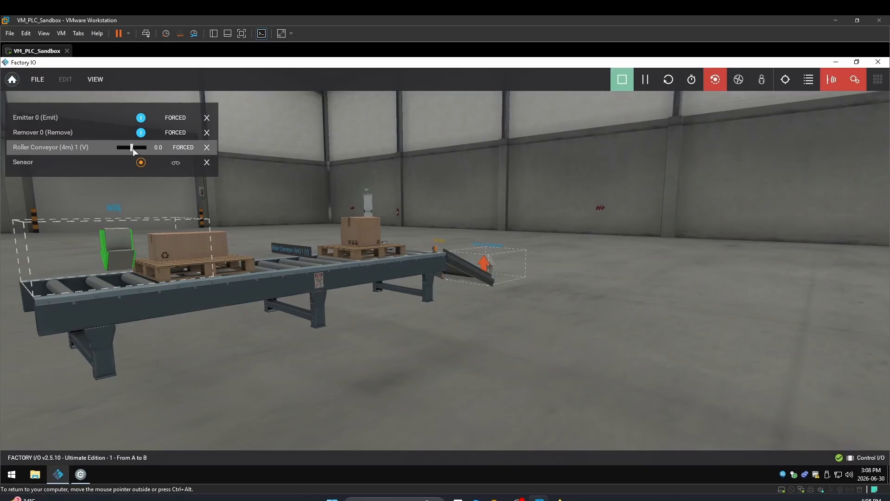
left_click_drag(132, 148, 152, 153)
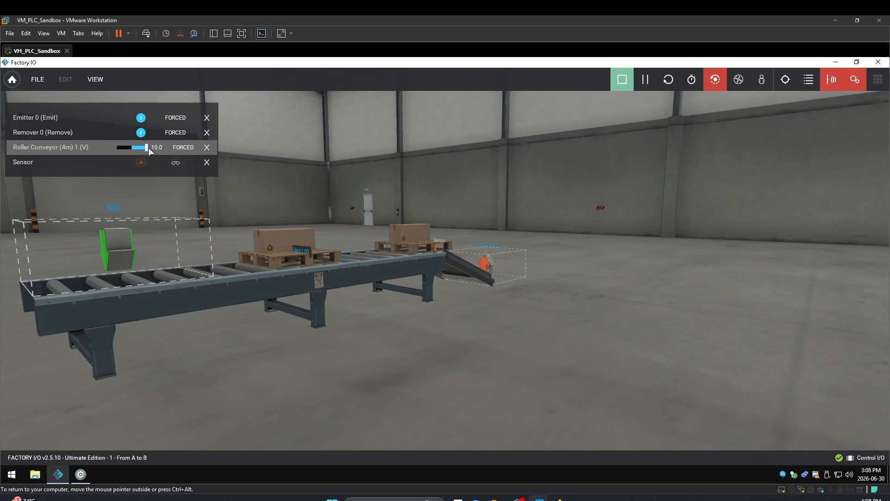
left_click_drag(148, 149, 140, 150)
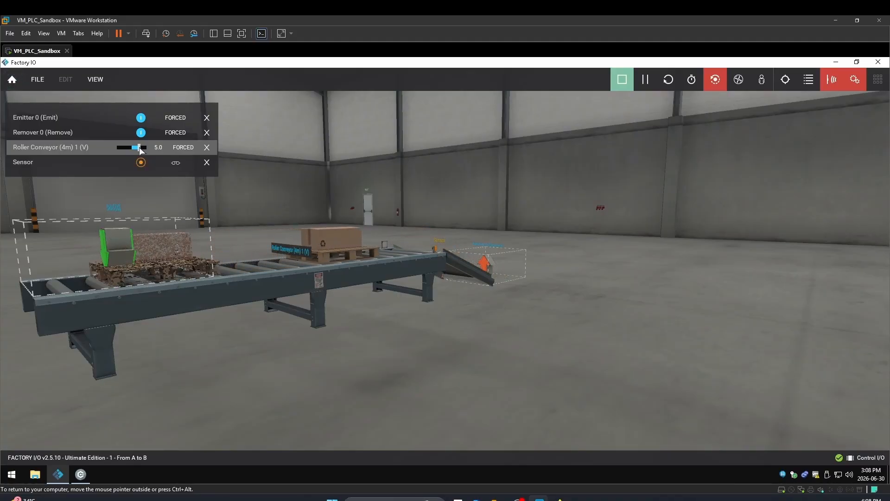
left_click_drag(140, 149, 135, 152)
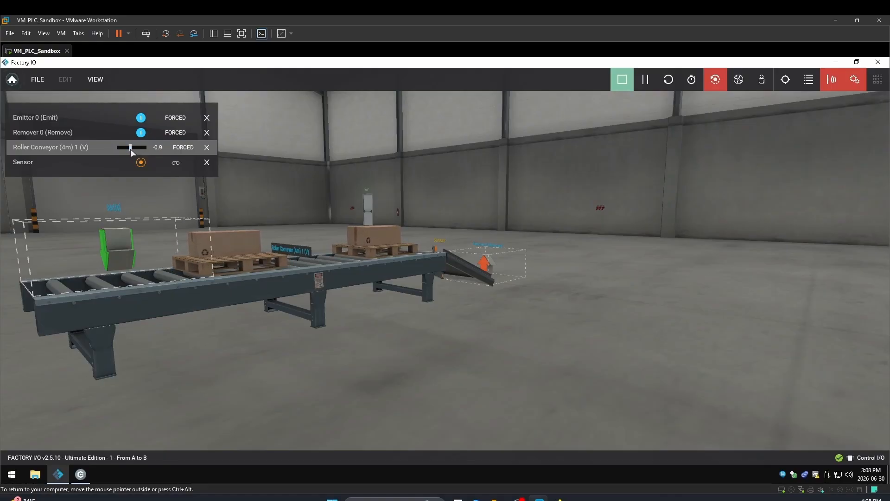
left_click_drag(131, 151, 126, 151)
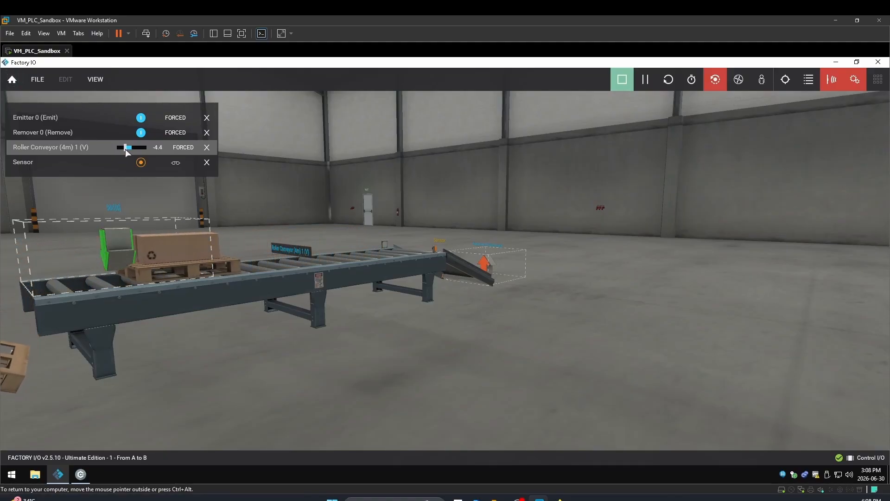
left_click_drag(126, 151, 112, 153)
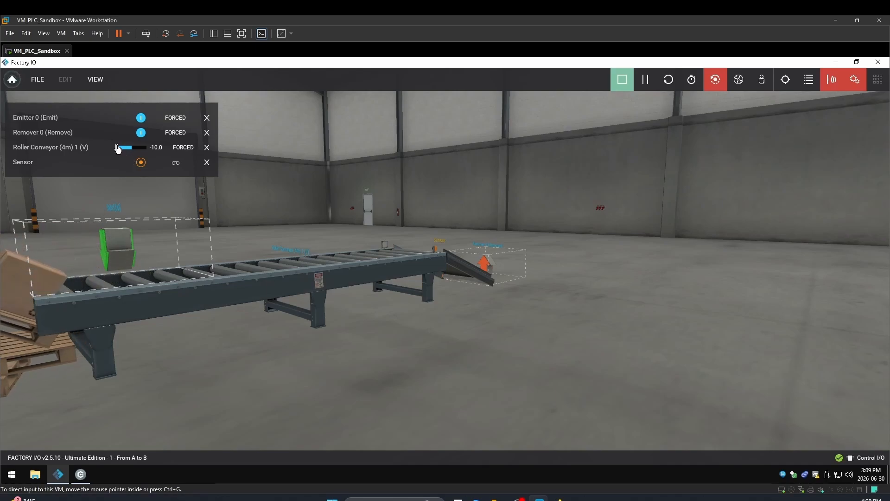
left_click_drag(117, 147, 131, 147)
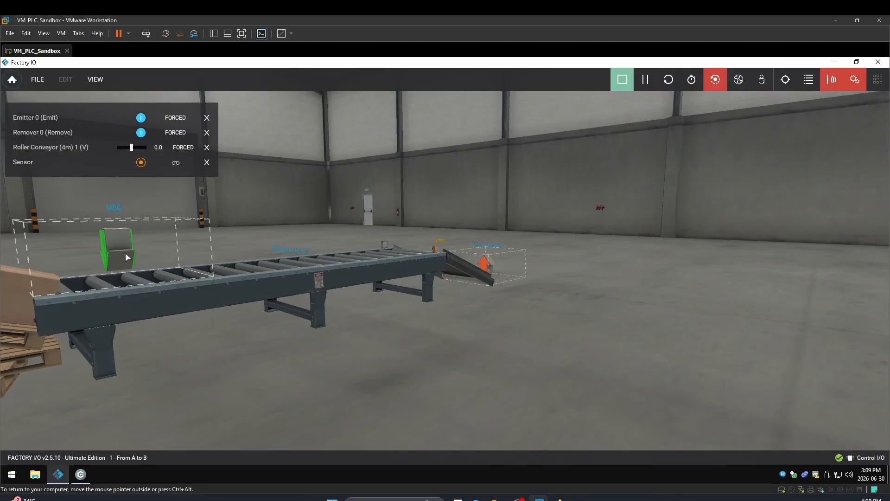
- Stop and restart the simulation
key("F5")
right_click(106, 252)
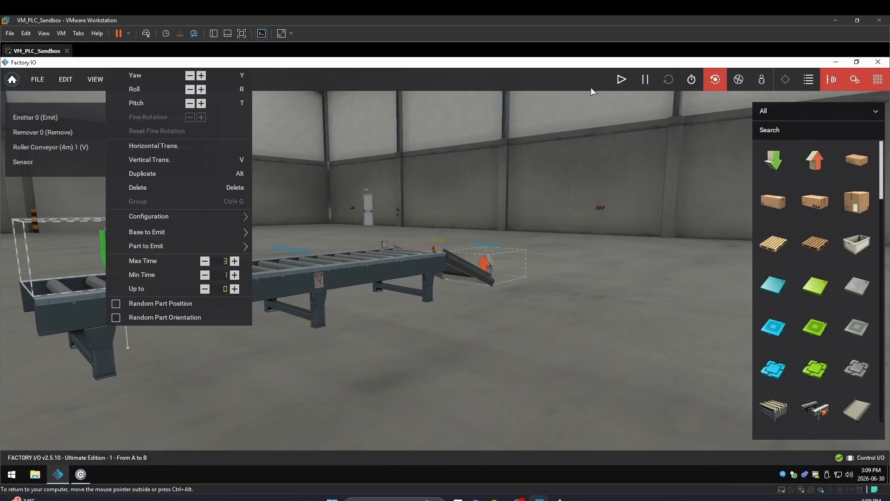
key("F5")
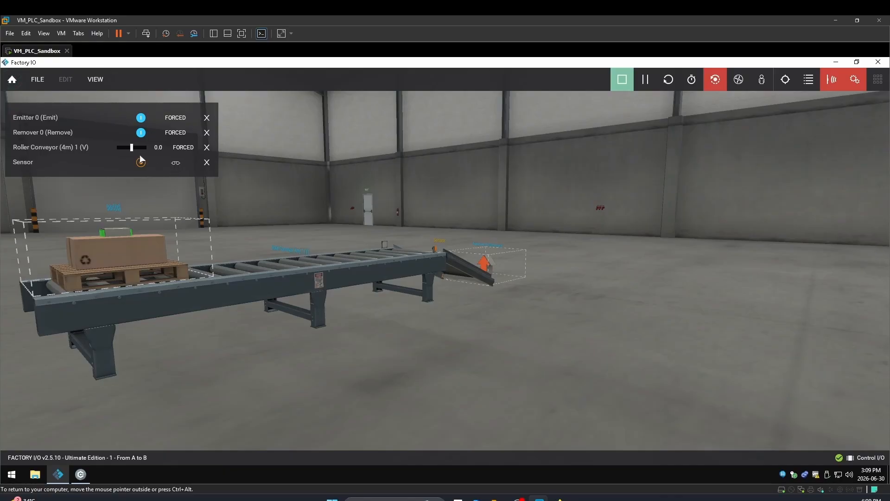
- Force the conveyor value to about 9.7, bring it back near 0, then release the force
left_click_drag(132, 148, 148, 155)
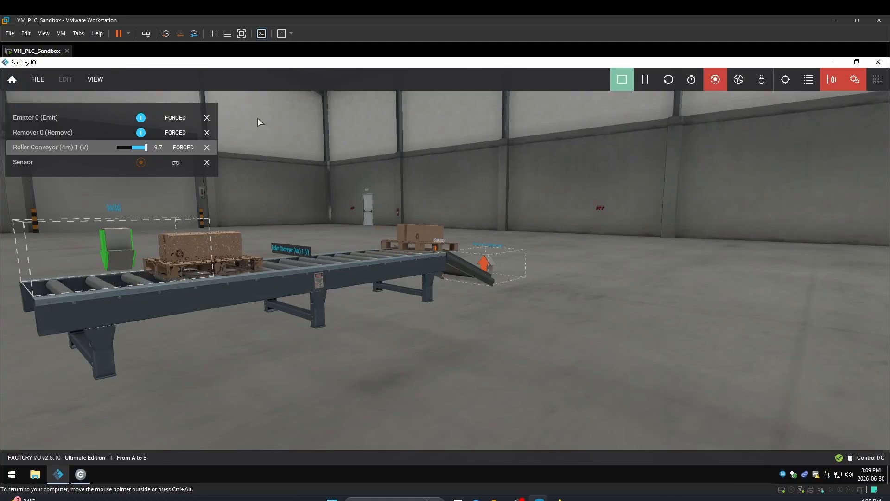
left_click(139, 151)
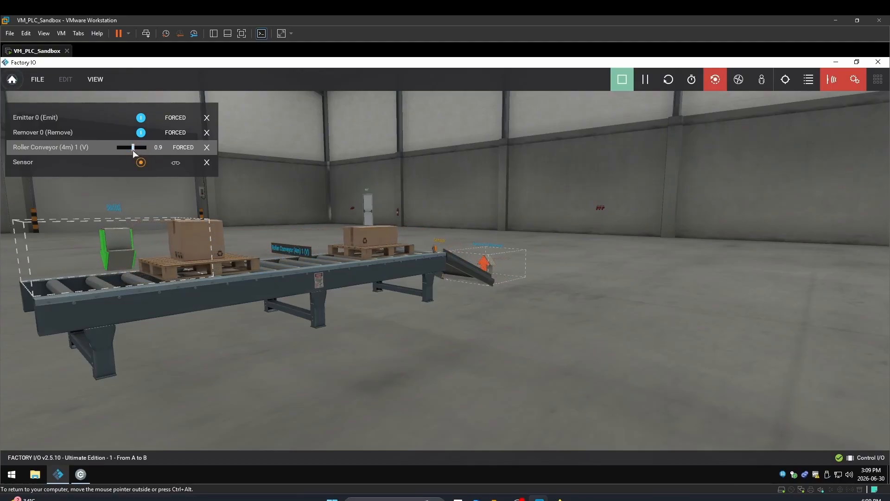
left_click_drag(139, 150, 132, 152)
left_click(188, 148)
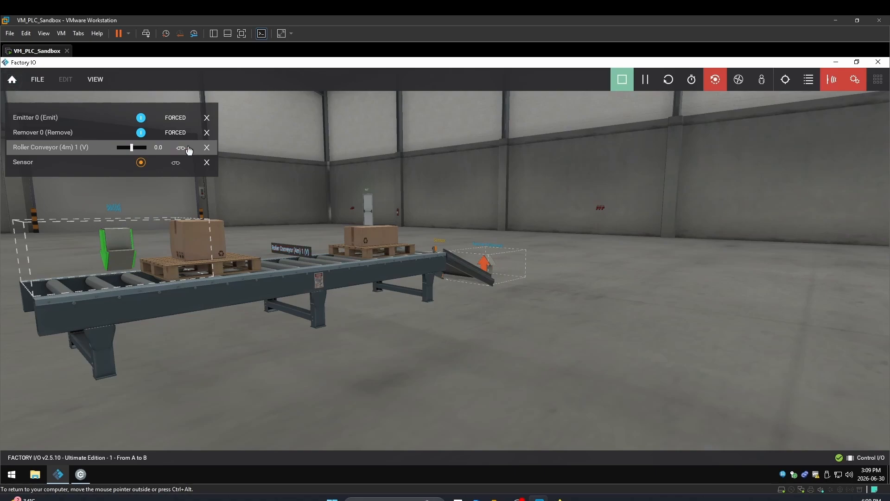
- Bring Control I/O forward, raise the slider to 10 and reposition the Sensor tag in the diagram
left_click(81, 474)
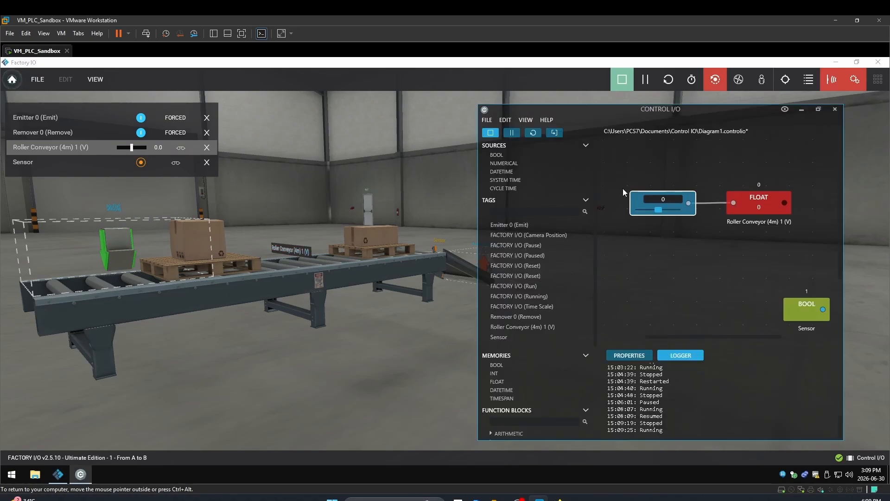
left_click_drag(662, 211, 681, 212)
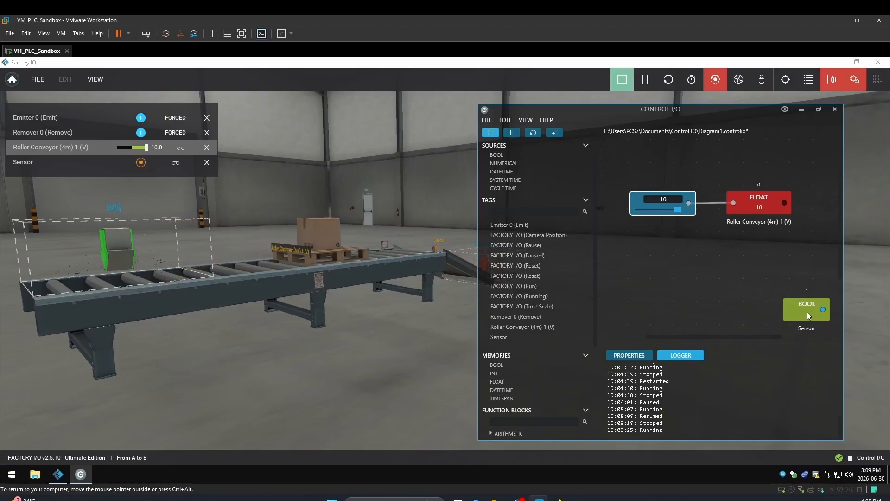
left_click_drag(809, 315, 760, 273)
- Sweep the slider down to -10 to reverse the conveyor, then return it to 0
left_click_drag(677, 213, 659, 211)
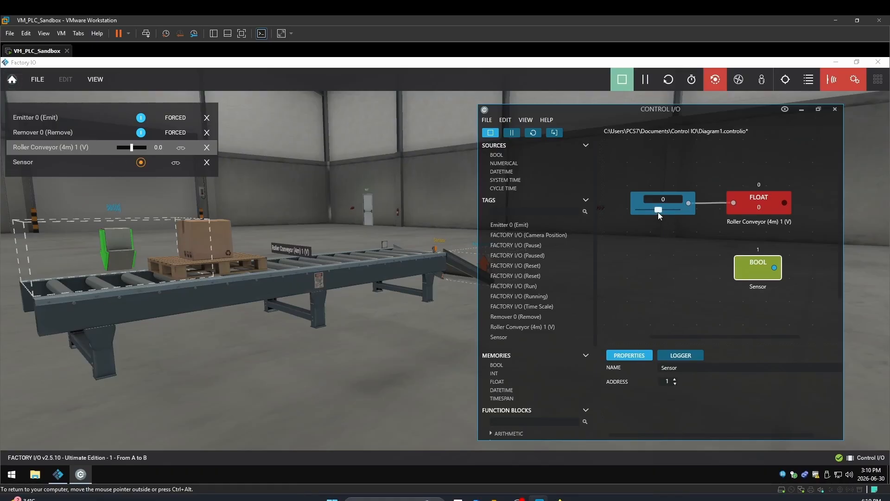
left_click_drag(658, 213, 650, 213)
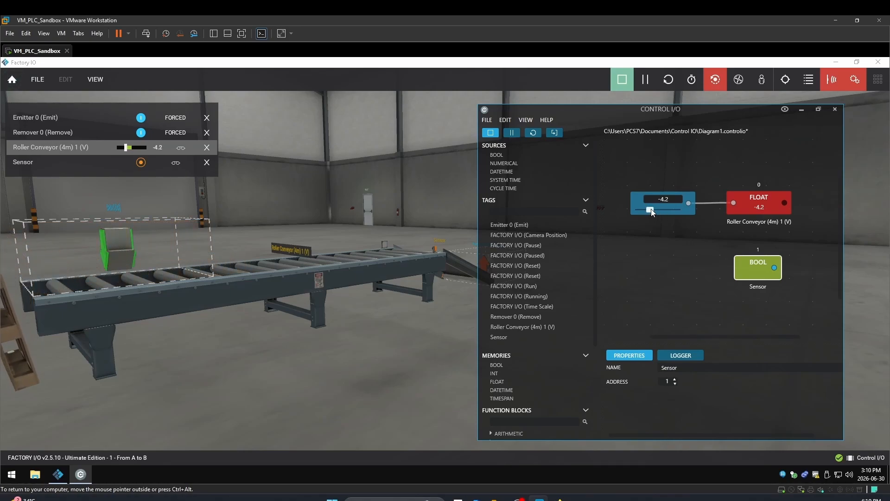
left_click_drag(652, 211, 633, 211)
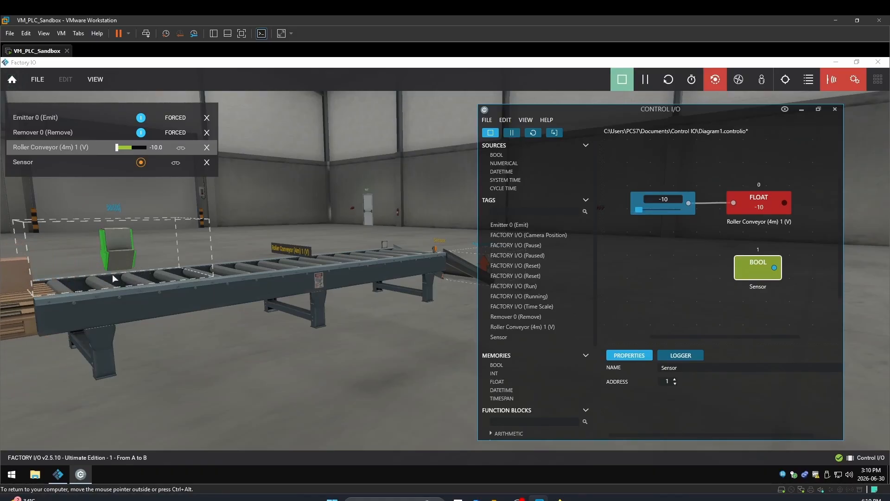
left_click_drag(638, 212, 659, 215)
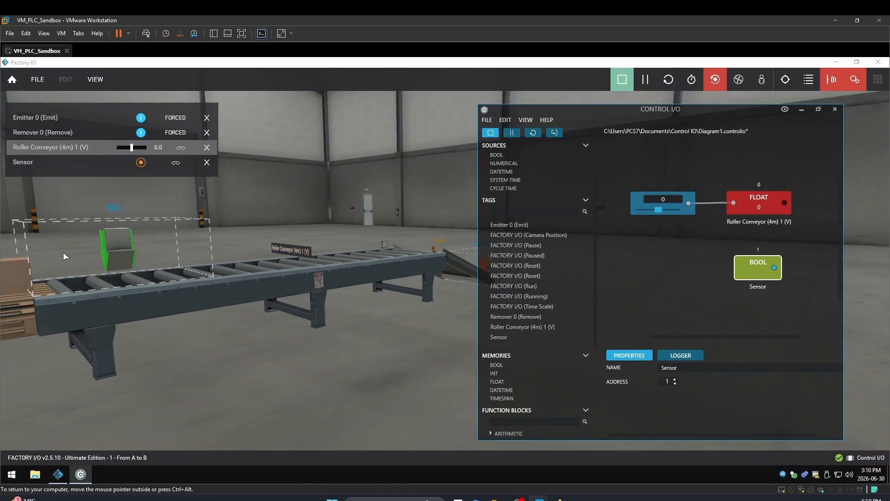
- Stop the simulation and enable Use Encoder on the roller conveyor's motor
key("F5")
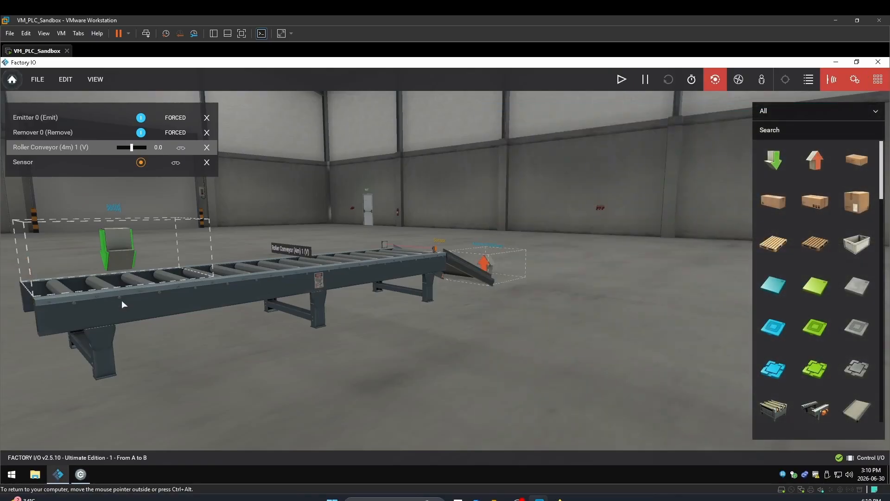
right_click_drag(278, 287, 396, 311)
scroll(369, 302, "up", 5)
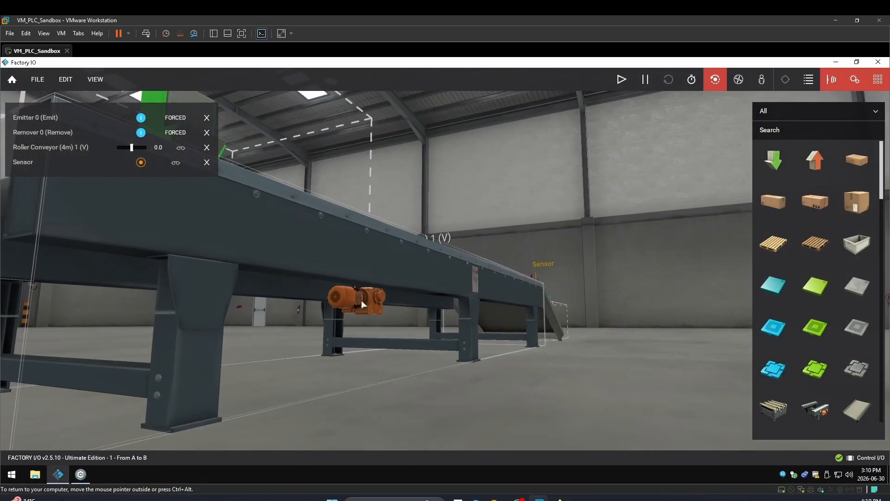
right_click(464, 240)
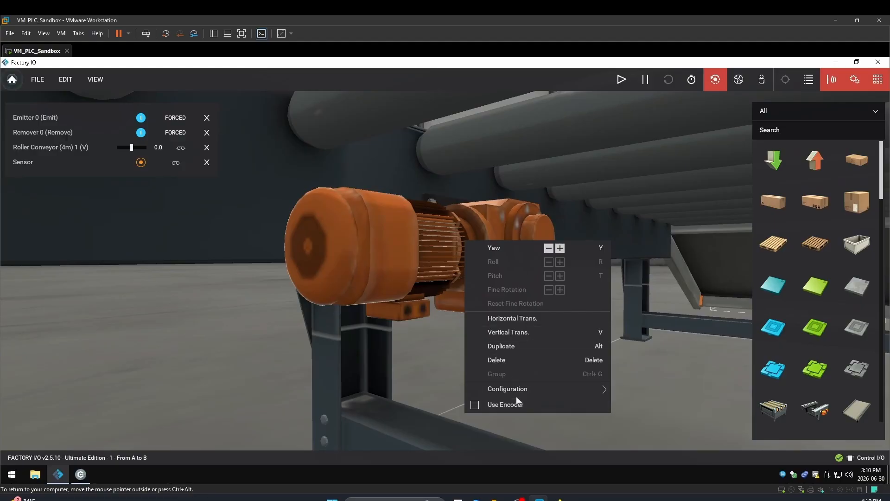
mouse_move(516, 395)
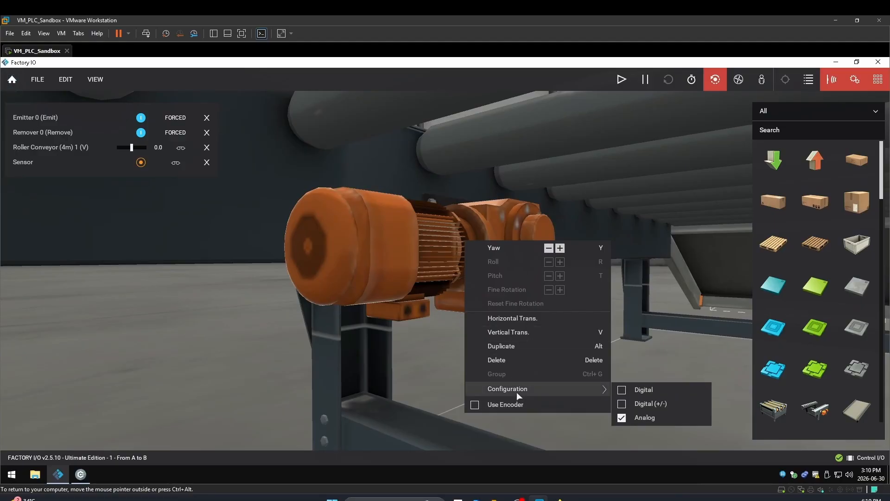
left_click(476, 406)
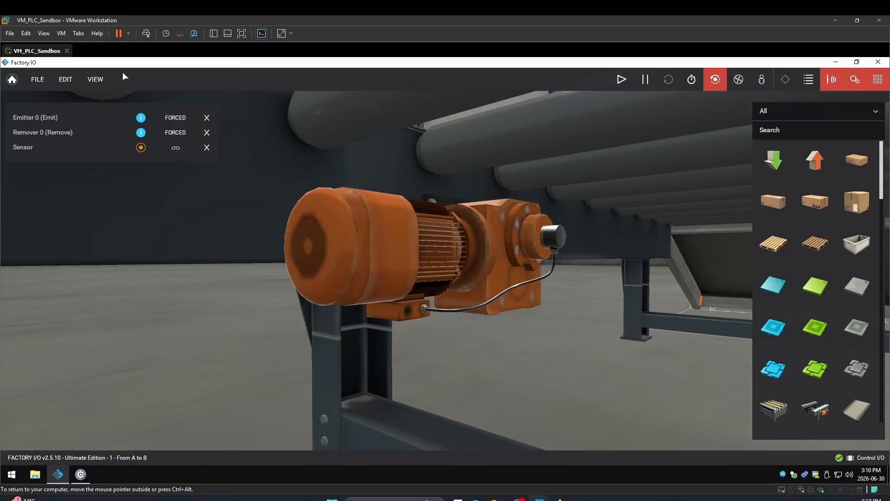
- Dock all sensor and actuator tags in the scene view
left_click(100, 83)
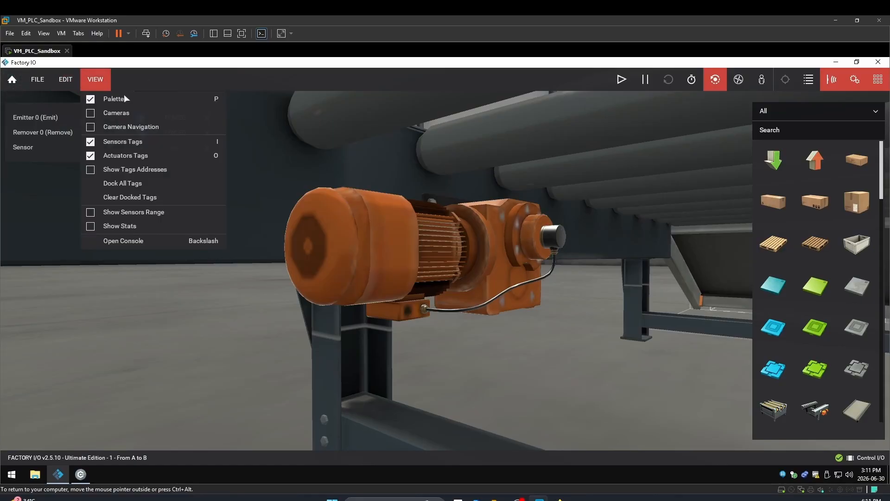
left_click(111, 183)
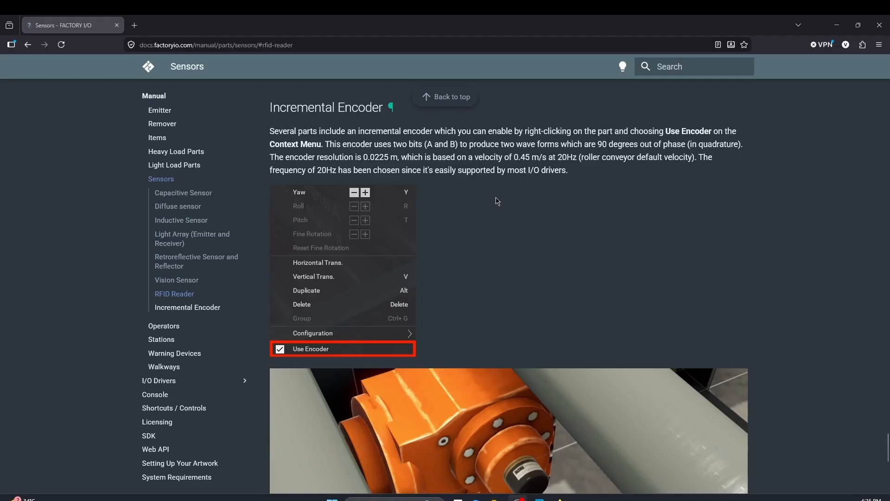
- Read the Incremental Encoder section of the Factory I/O manual, including the parts list and pulse table
scroll(497, 200, "down", 7)
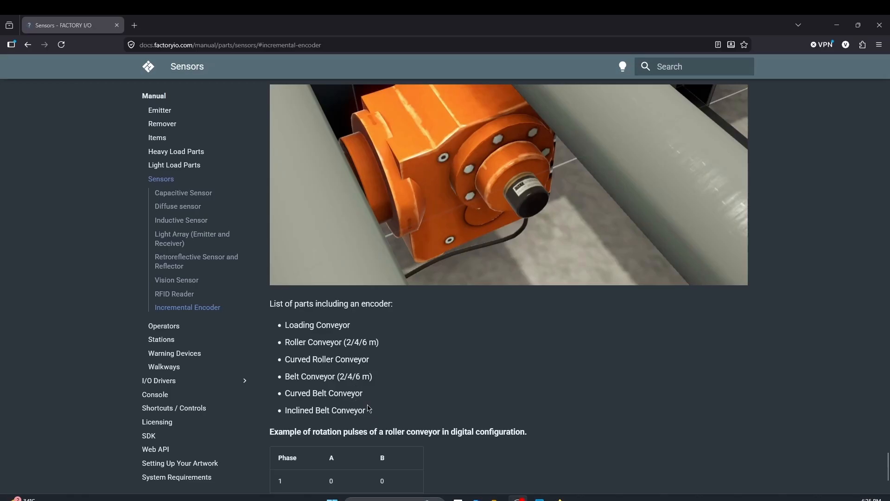
scroll(493, 387, "down", 3)
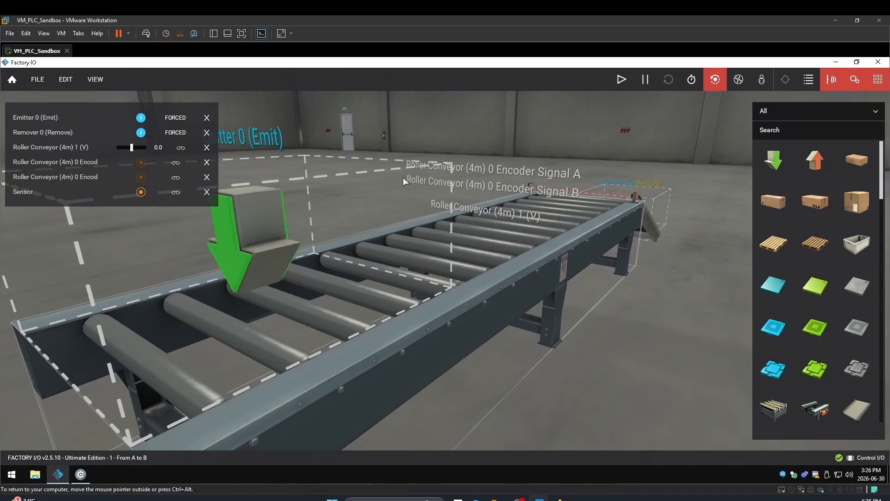
right_click_drag(402, 177, 338, 186)
scroll(338, 186, "down", 2)
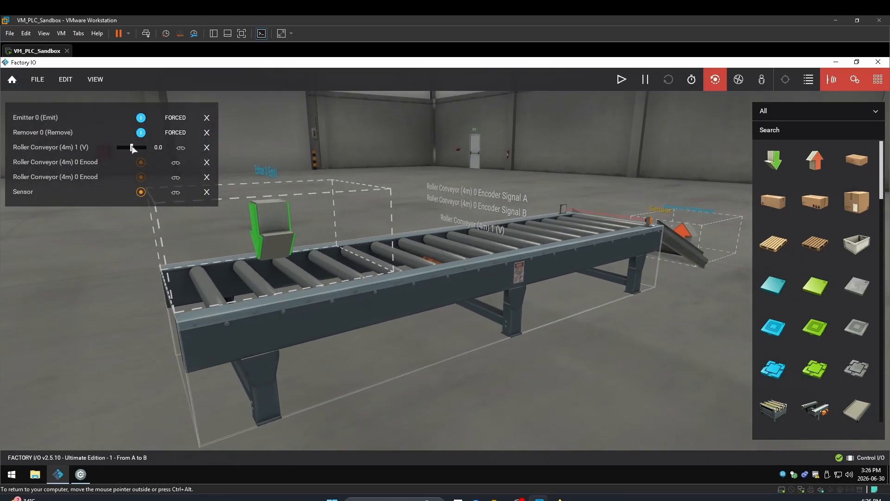
- Start the simulation and force the Roller Conveyor (4m) 1 (V) value up to 10
left_click(622, 81)
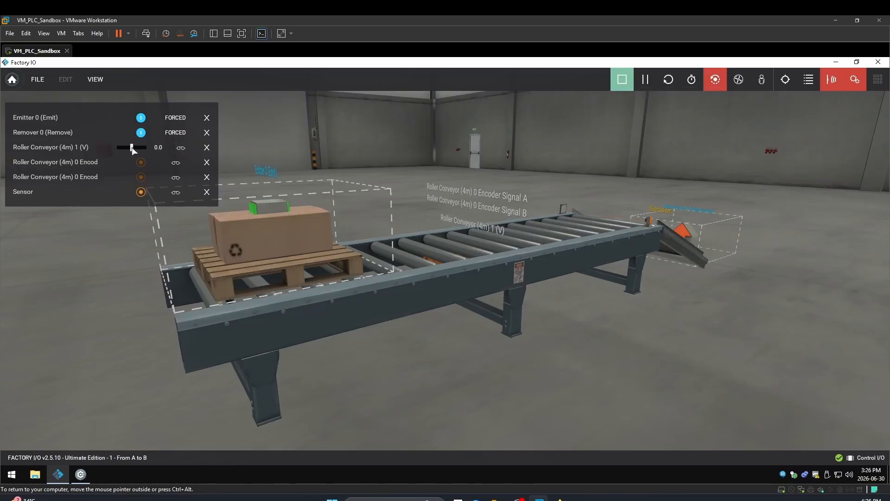
left_click_drag(131, 147, 137, 147)
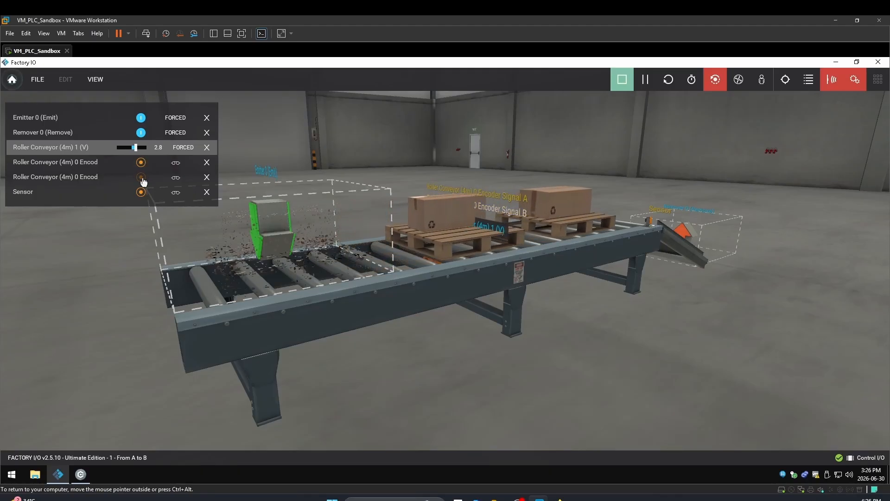
left_click_drag(137, 149, 144, 149)
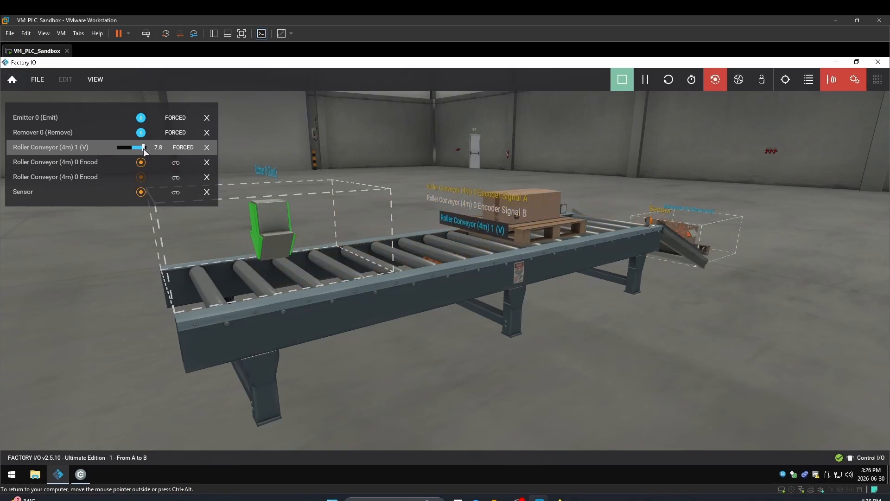
left_click_drag(143, 148, 147, 149)
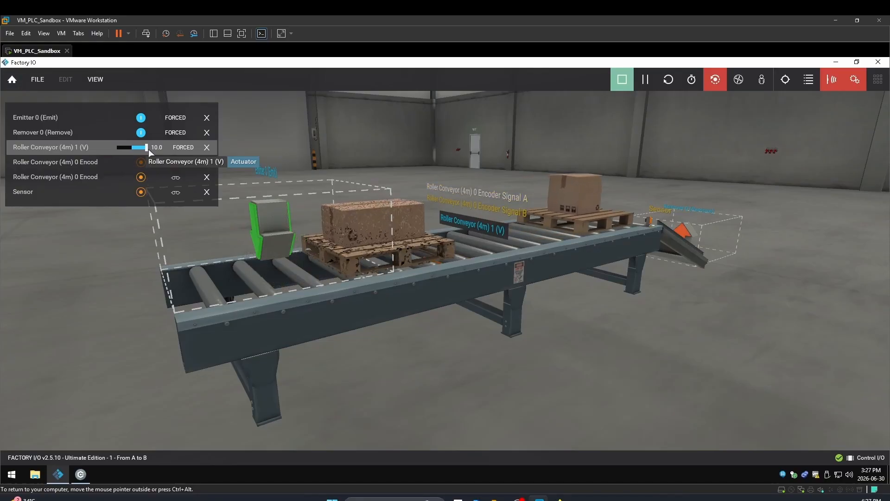
- Force the conveyor value down to -10 to reverse it, then back to about 0.3
left_click_drag(149, 149, 129, 148)
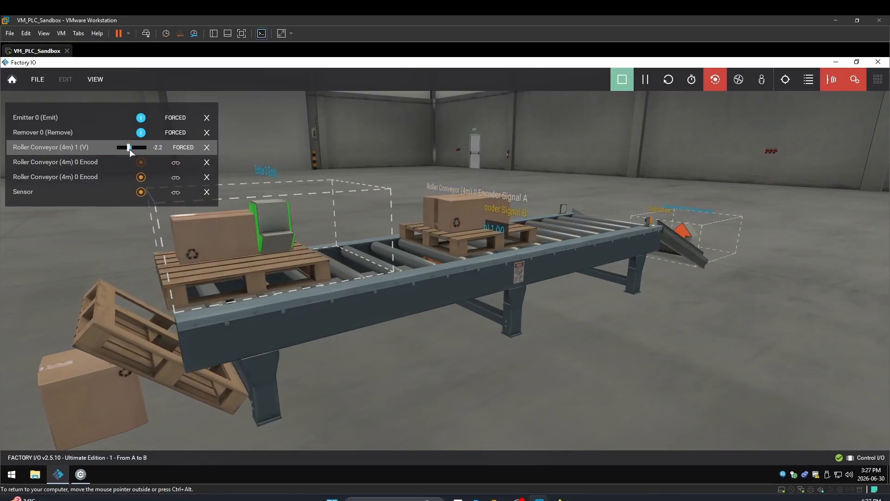
left_click_drag(129, 147, 116, 149)
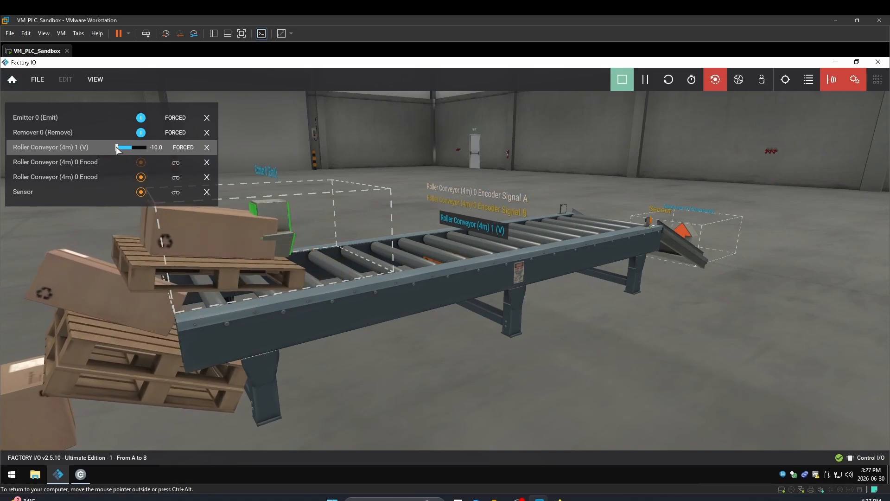
left_click_drag(121, 149, 133, 154)
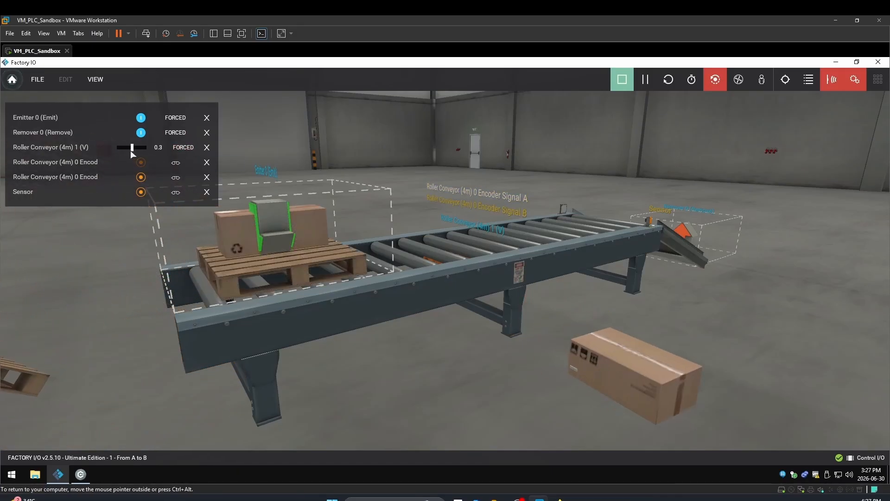
- Bring Control I/O forward and raise its numerical slider to 10
left_click(81, 474)
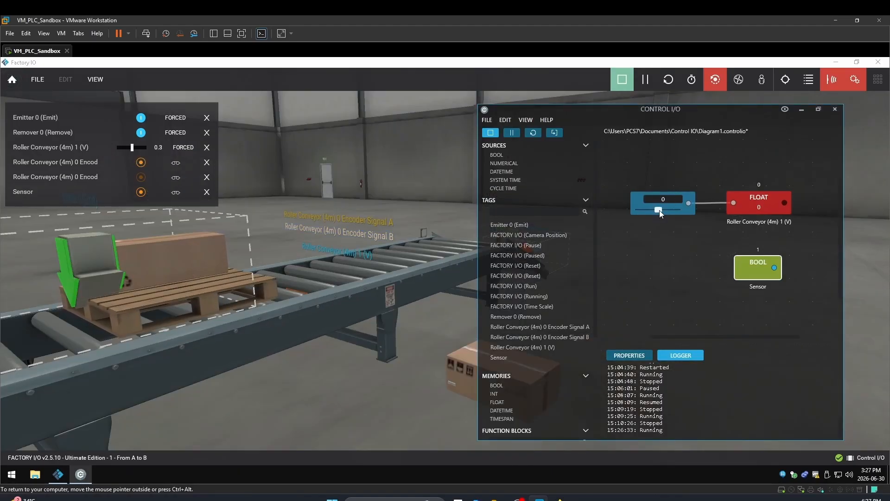
left_click_drag(658, 211, 668, 211)
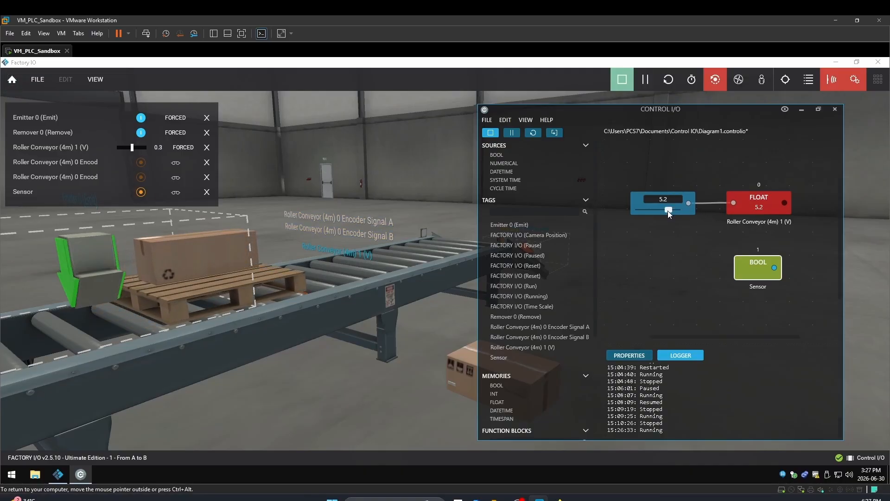
left_click_drag(667, 210, 677, 211)
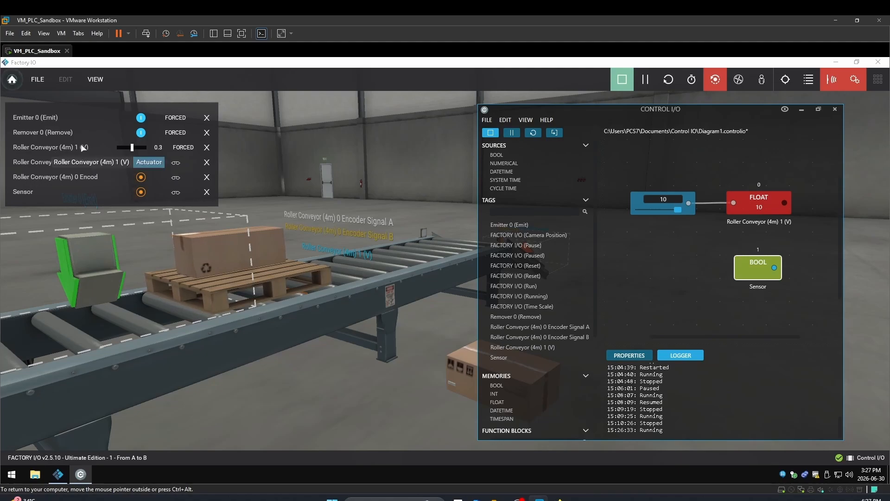
- Release the force on the conveyor tag and set the Control I/O slider to about 5.8
left_click(183, 148)
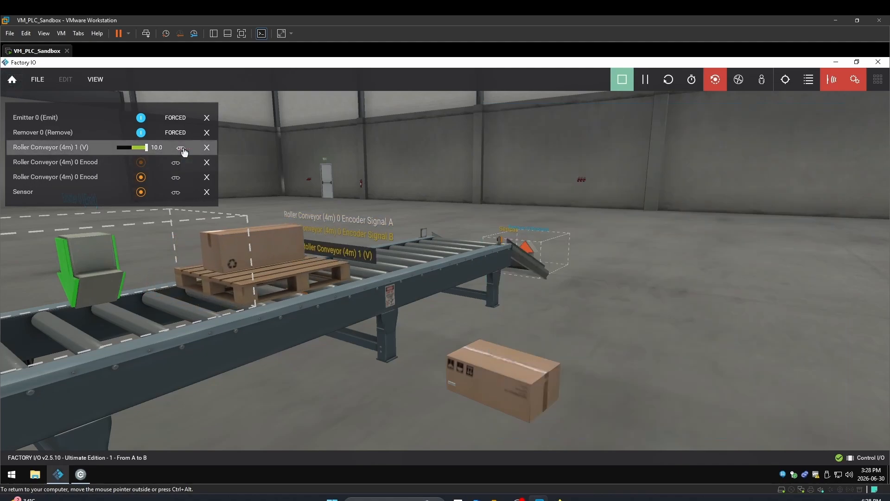
left_click(81, 474)
left_click_drag(677, 210, 660, 209)
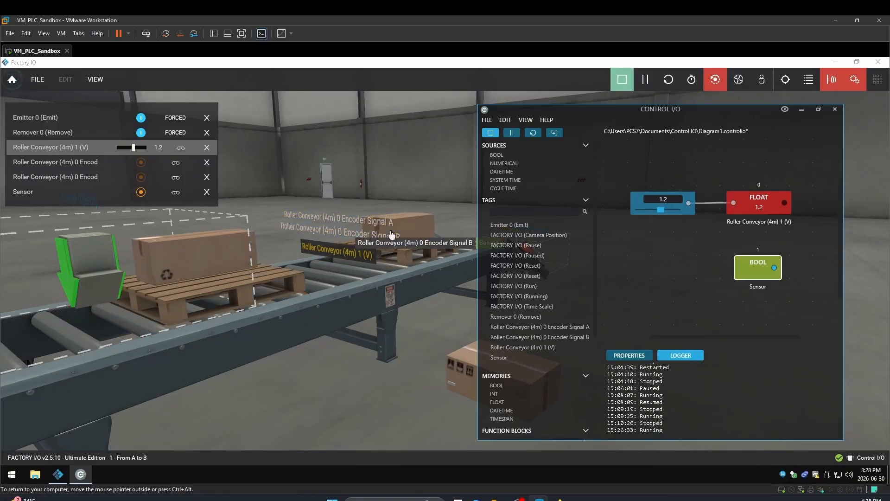
left_click_drag(661, 211, 669, 211)
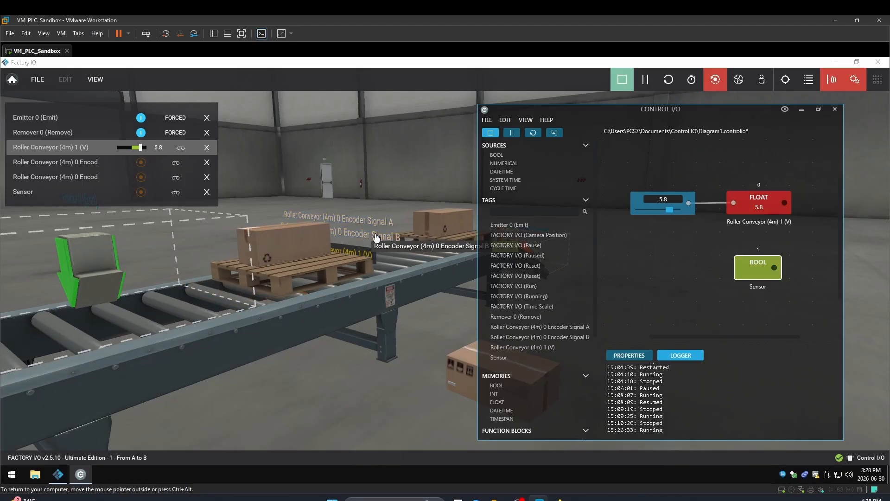
- Add the Roller Conveyor (4m) 0 Encoder Signal A and Encoder Signal B tags to the Control I/O diagram
left_click_drag(547, 326, 666, 281)
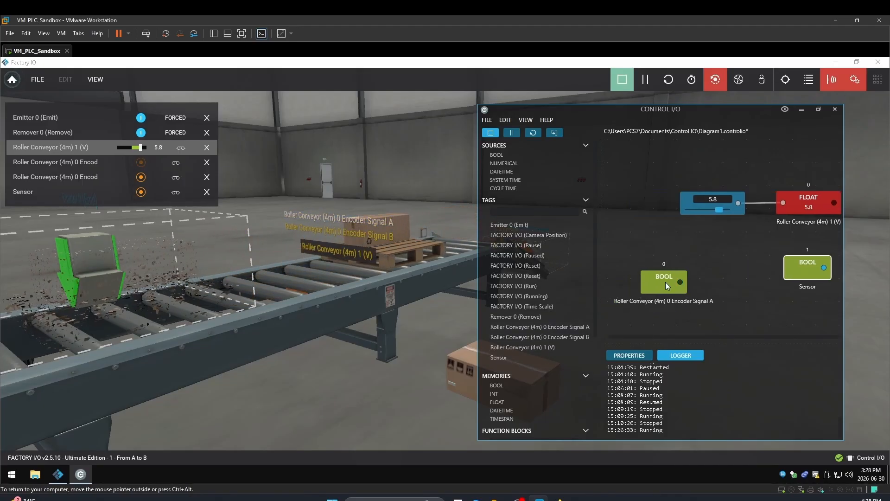
left_click_drag(536, 337, 665, 307)
left_click(665, 307)
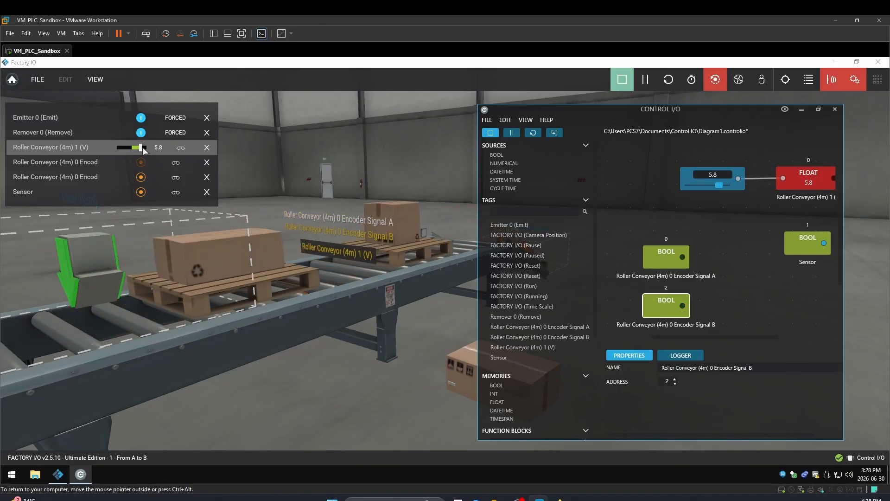
- Force the conveyor value to about 3.3 and bring Control I/O forward again
left_click_drag(141, 147, 139, 150)
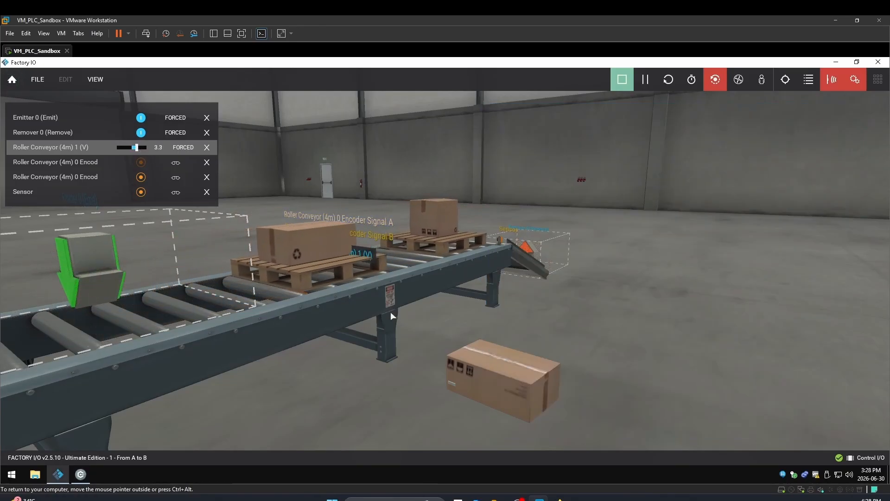
left_click(80, 473)
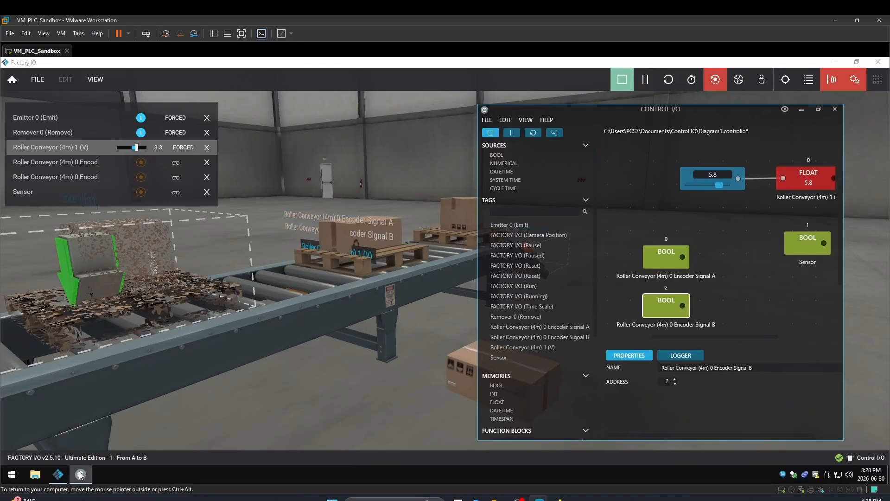